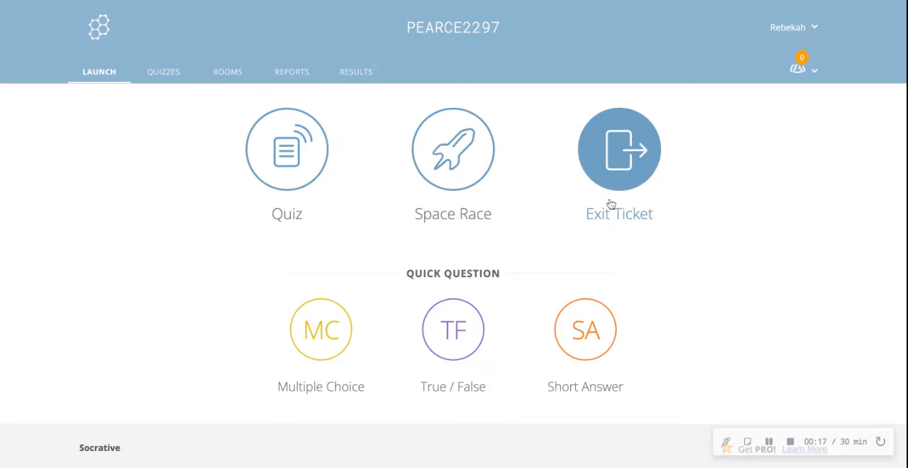
Set up a quiz launch with the "Get to know your teacher" quiz and proceed to its delivery settings
left_click(281, 179)
left_click(367, 137)
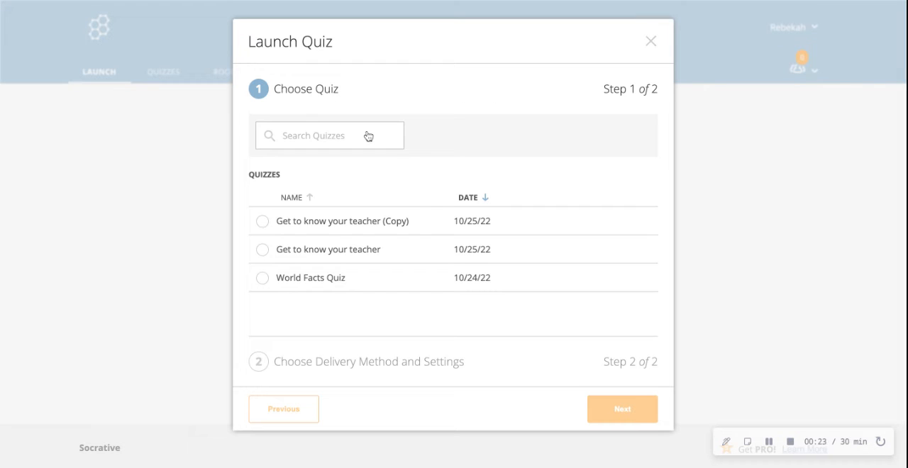
left_click(344, 249)
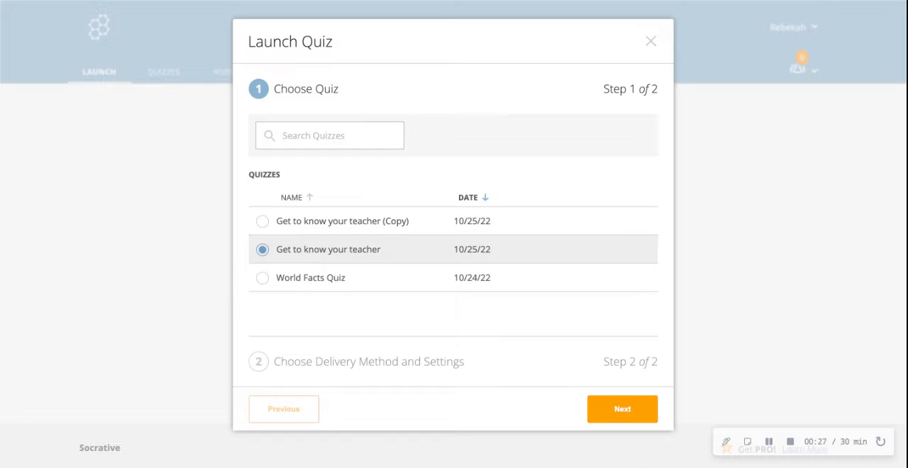
left_click(623, 410)
Try Instant Feedback with Shuffle Questions, Shuffle Answers and Show Final Score enabled, and switch the delivery method to Open Navigation
left_click(381, 210)
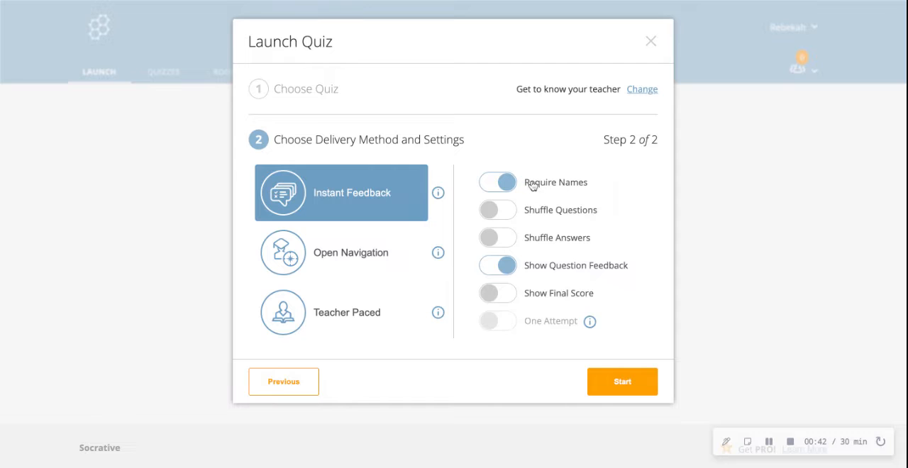
left_click(496, 220)
left_click(498, 239)
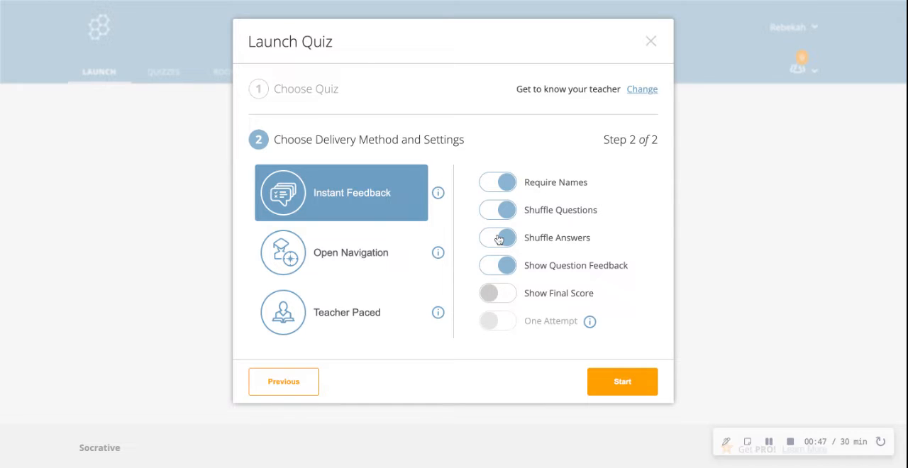
left_click(490, 296)
left_click(404, 252)
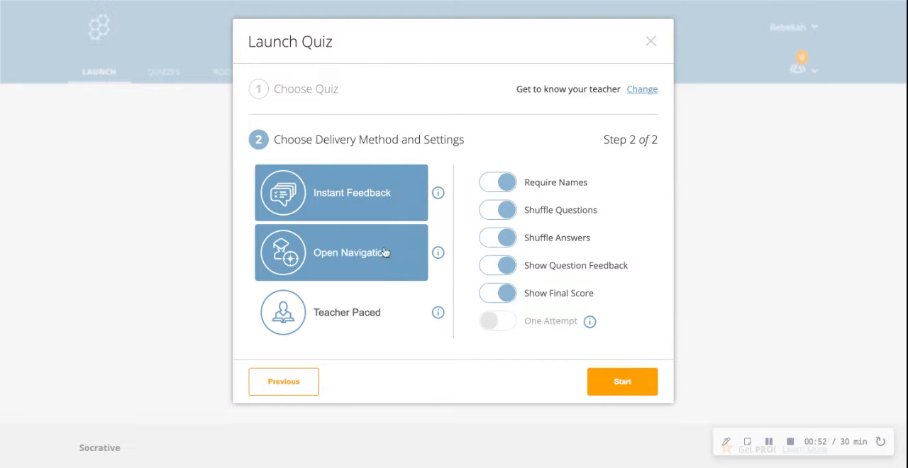
left_click(373, 255)
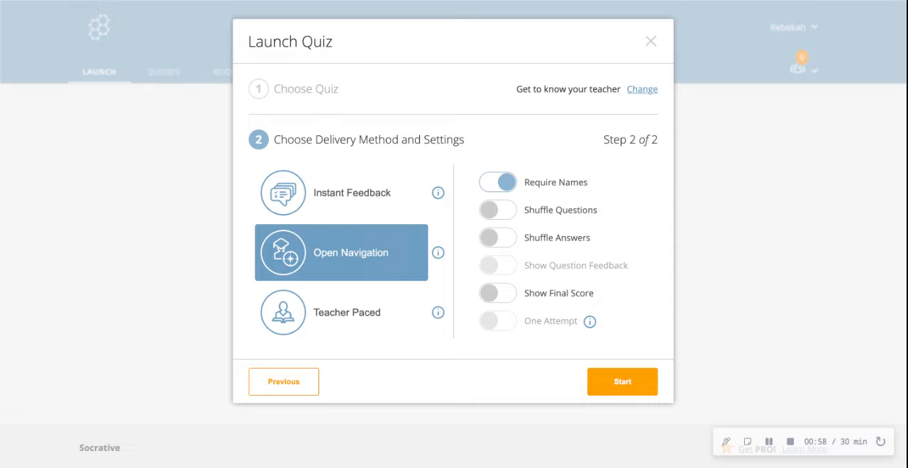
Start the quiz with Teacher Paced delivery and look over its first question on the results page
left_click(380, 306)
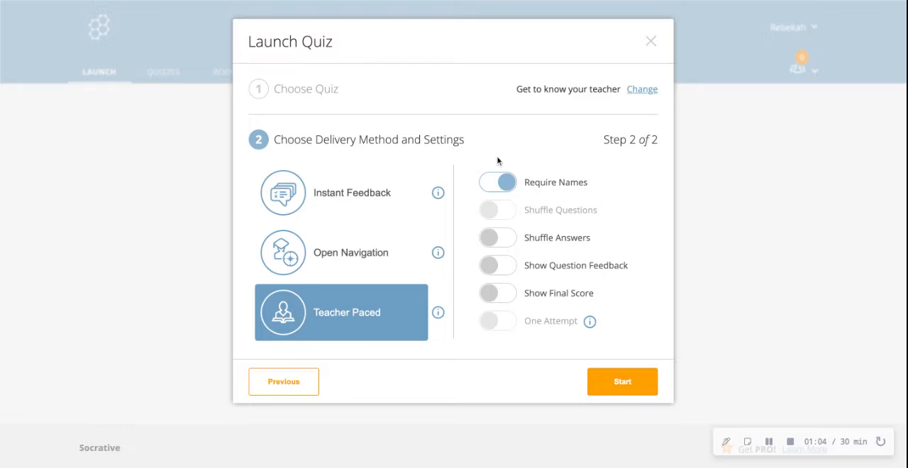
left_click(623, 382)
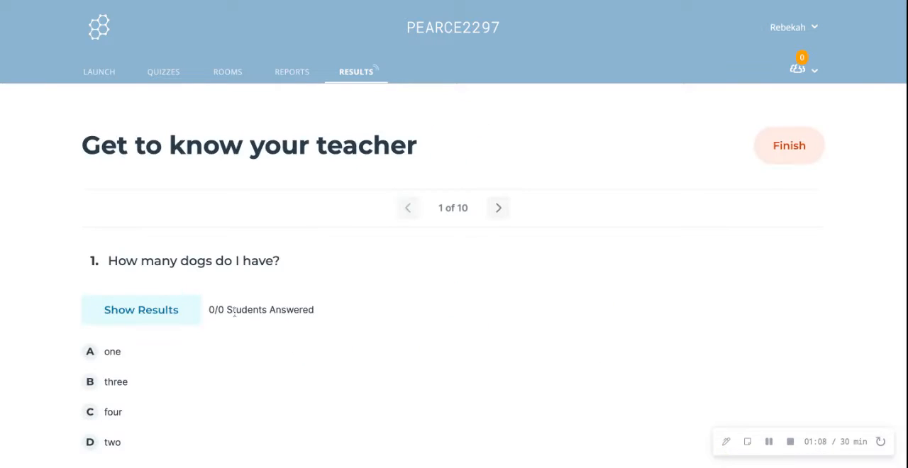
scroll(142, 88, "down", 3)
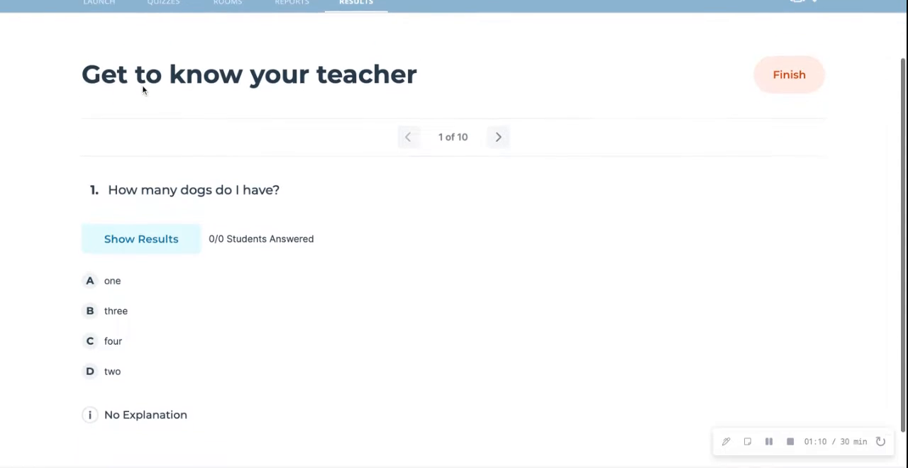
scroll(141, 90, "up", 3)
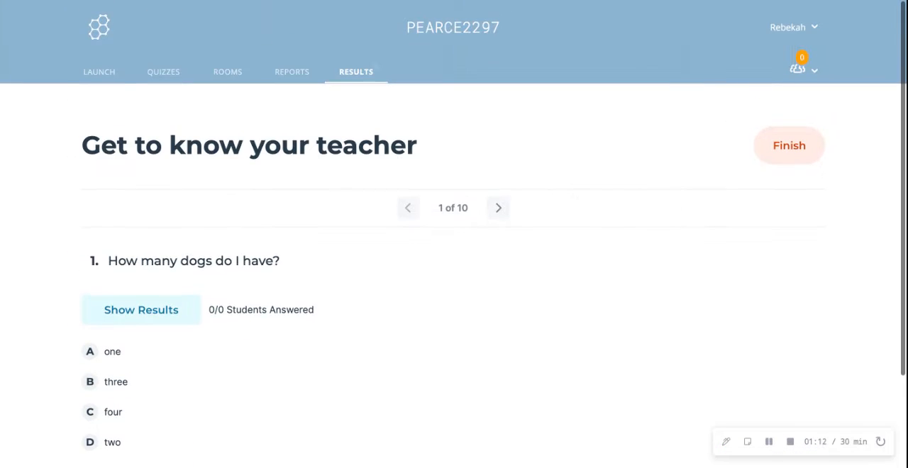
Begin a Space Race with the "Get to know your teacher (Copy)" quiz and proceed to its settings
left_click(111, 78)
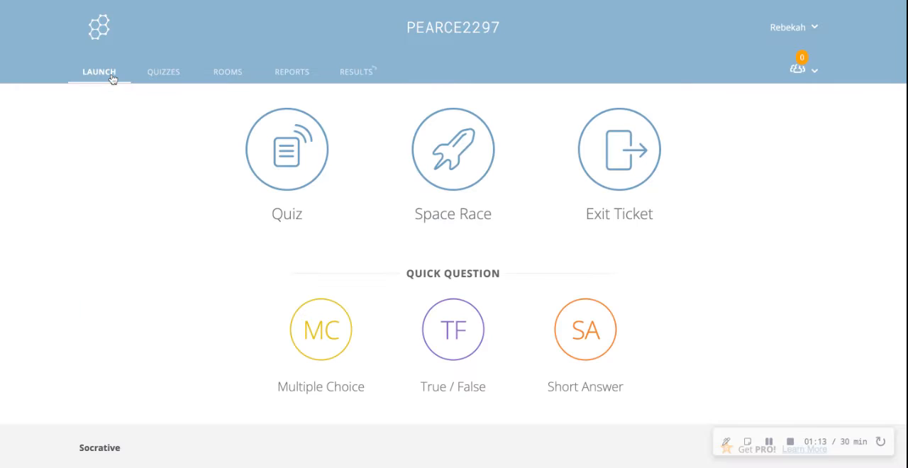
left_click(452, 161)
left_click(384, 153)
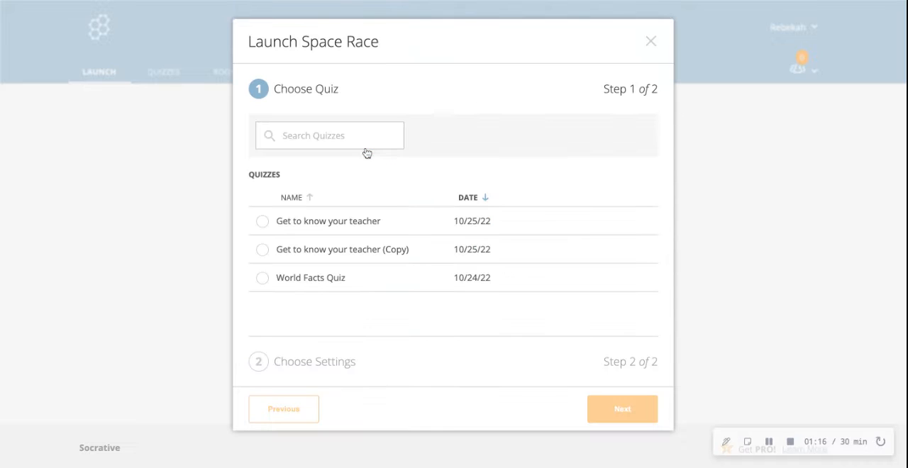
left_click(374, 259)
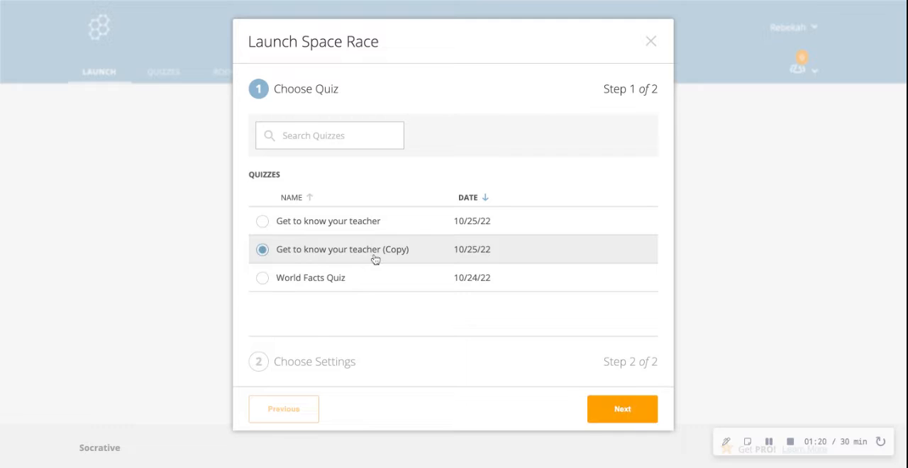
left_click(622, 406)
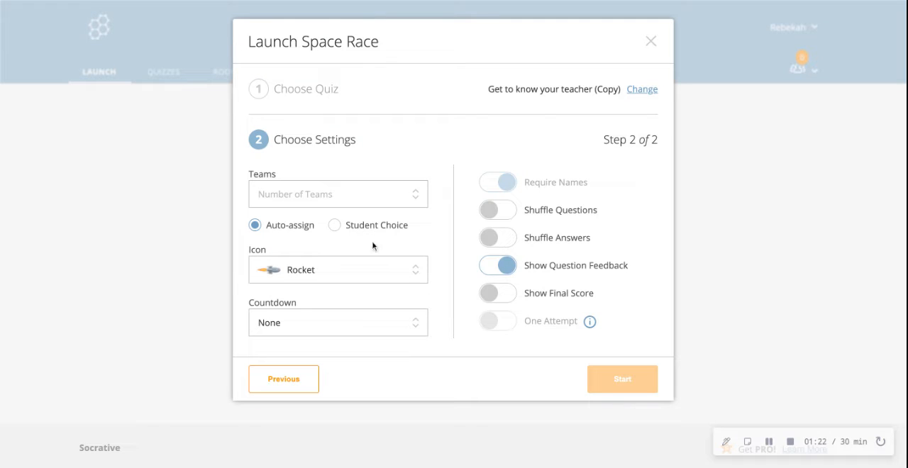
Look through the team and countdown choices, set the Space Race icon to Bicycle, and close the setup without launching
left_click(342, 195)
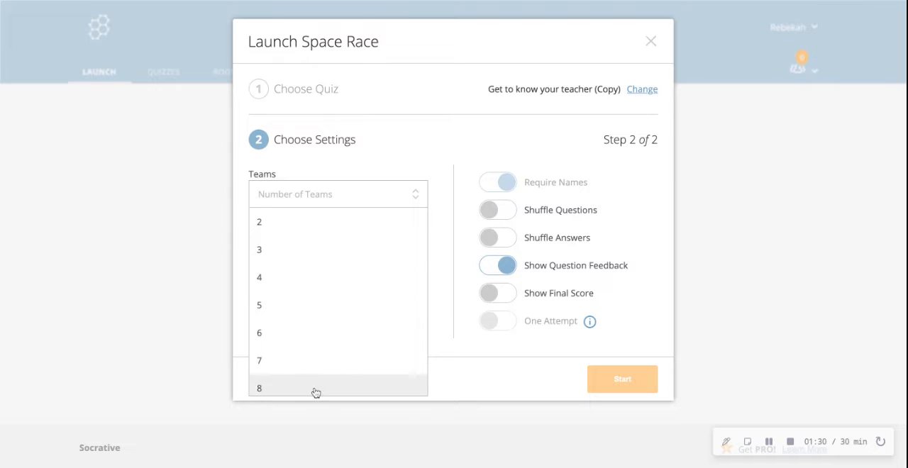
left_click(416, 200)
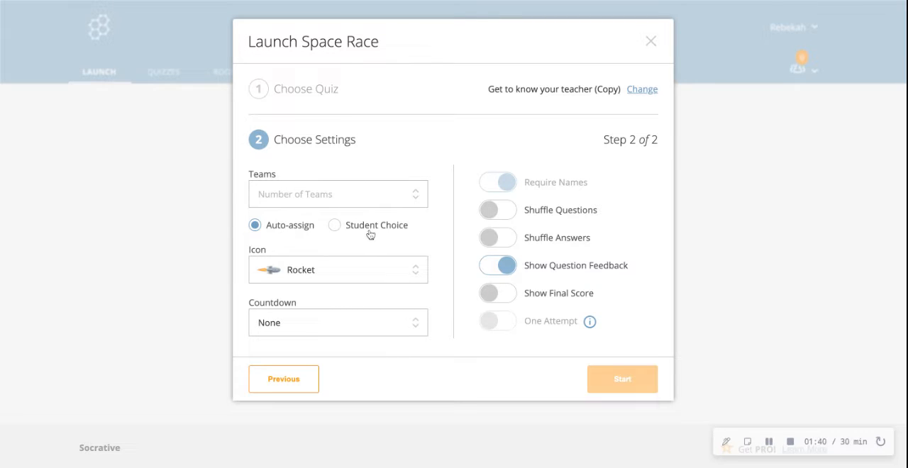
left_click(364, 277)
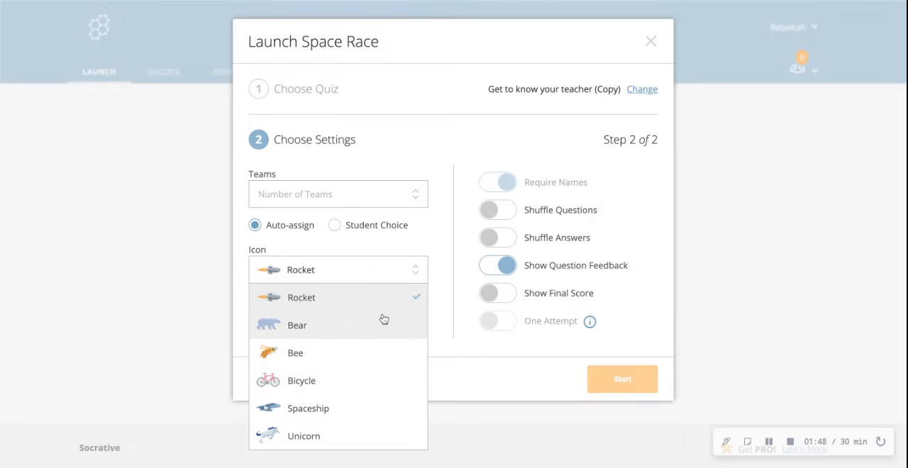
left_click(381, 383)
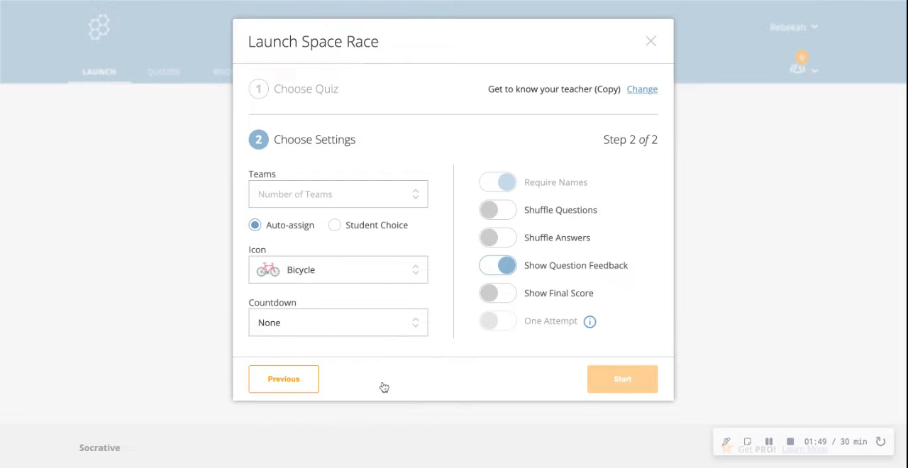
left_click(353, 332)
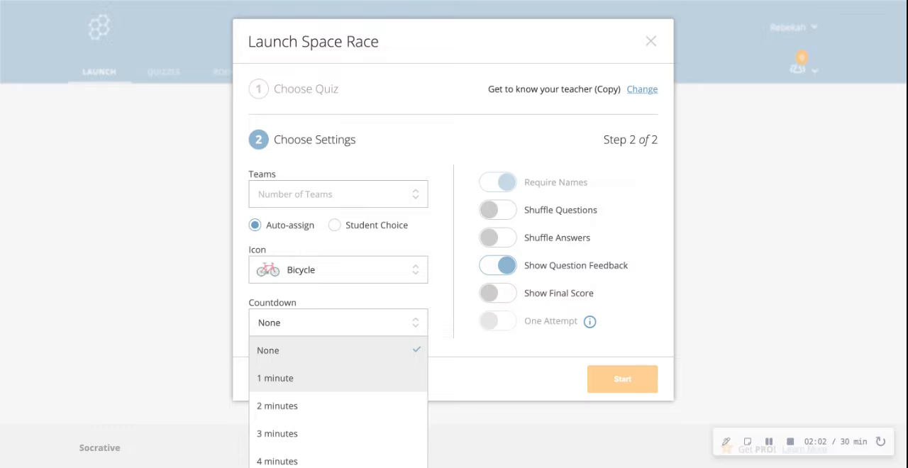
left_click(474, 415)
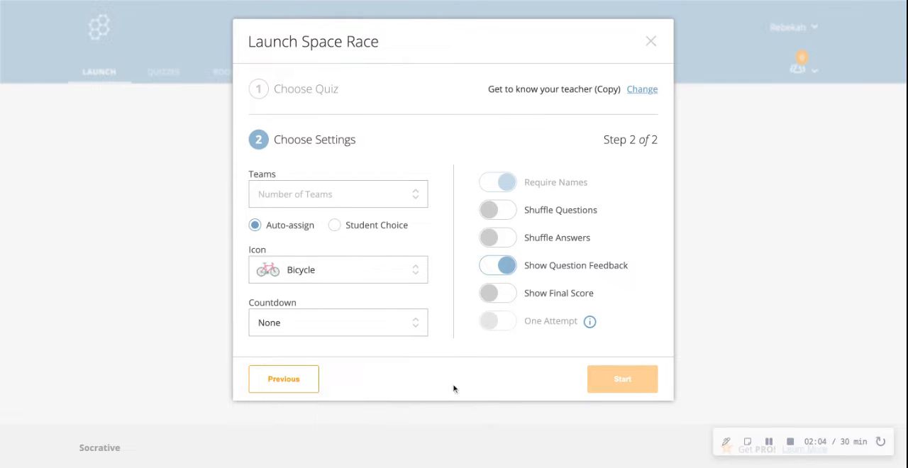
left_click(651, 40)
Launch an Exit Ticket in place of the running activity and view its first question
left_click(579, 159)
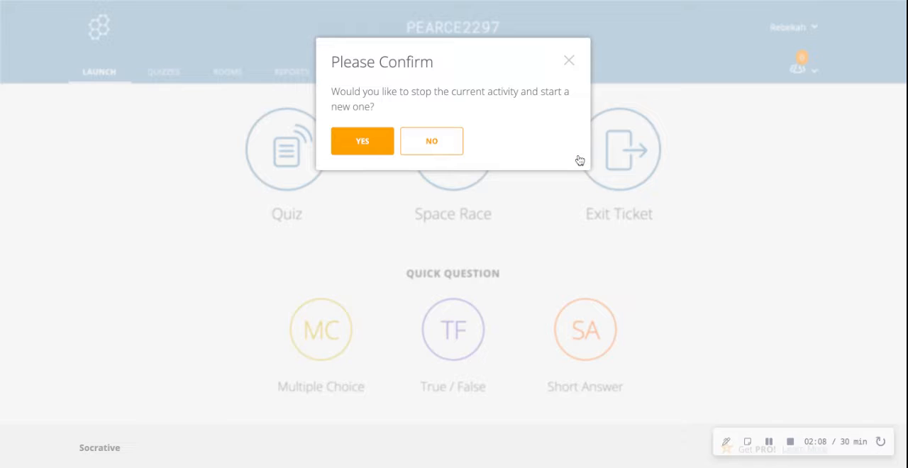
left_click(364, 144)
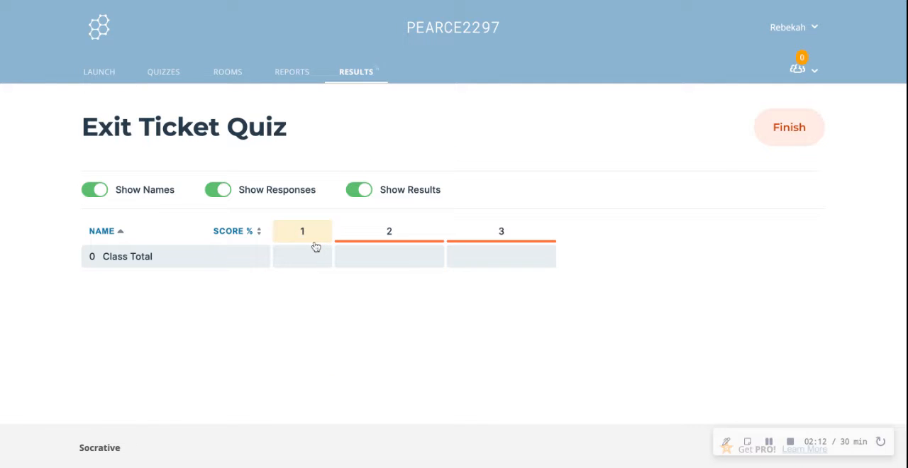
left_click(315, 246)
scroll(199, 257, "down", 1)
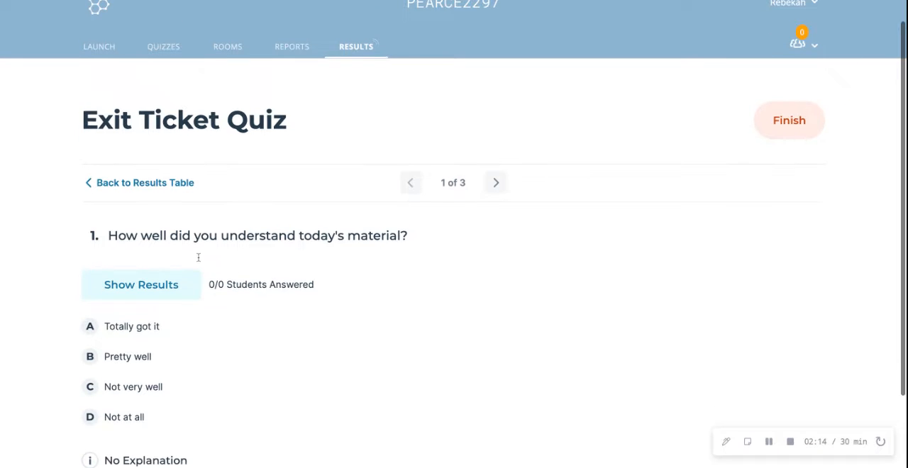
scroll(198, 257, "down", 3)
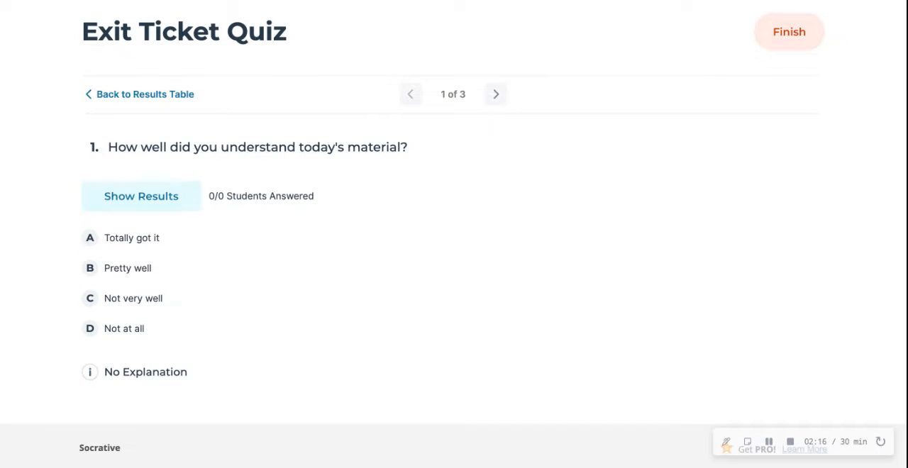
View the second question of the Exit Ticket Quiz and return to the launch page
key("alt+Left")
left_click(396, 239)
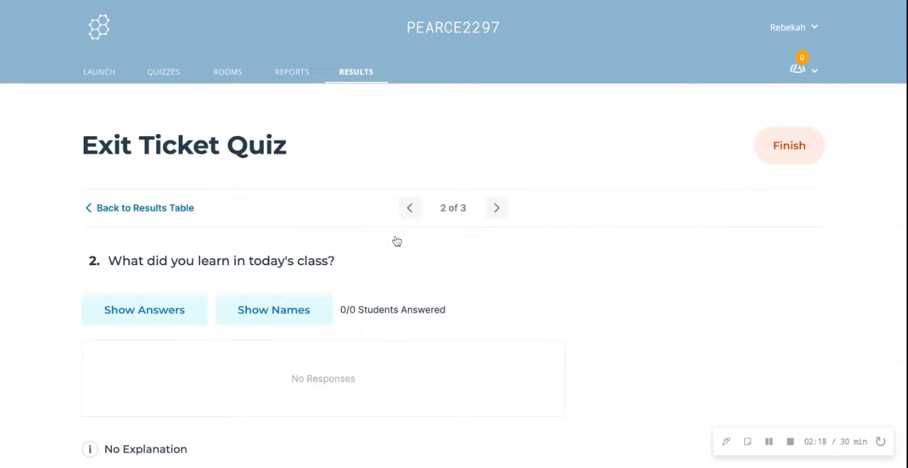
scroll(315, 383, "down", 3)
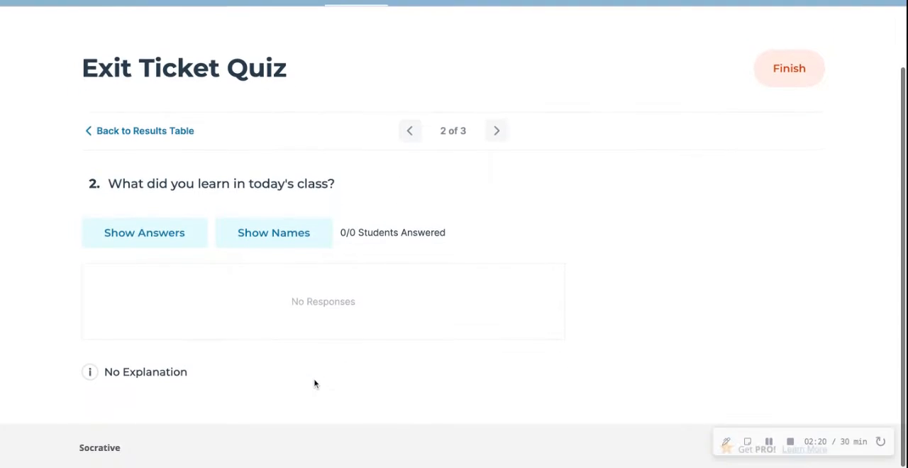
scroll(314, 383, "up", 3)
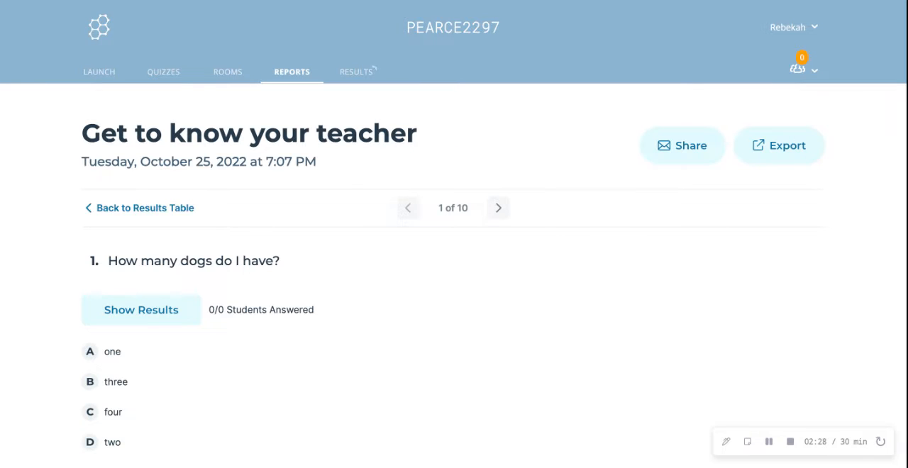
key("alt+Left")
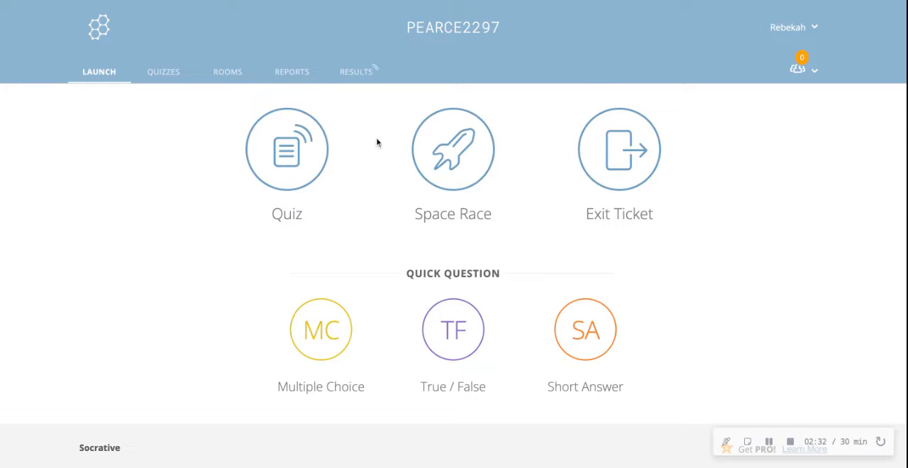
Open the "Get to know your teacher" quiz from the quiz library and examine its questions through the last one
left_click(155, 82)
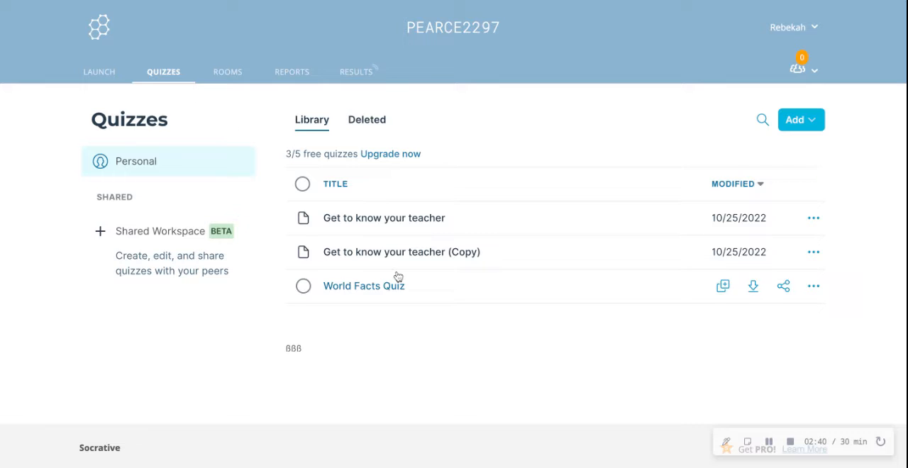
left_click(388, 222)
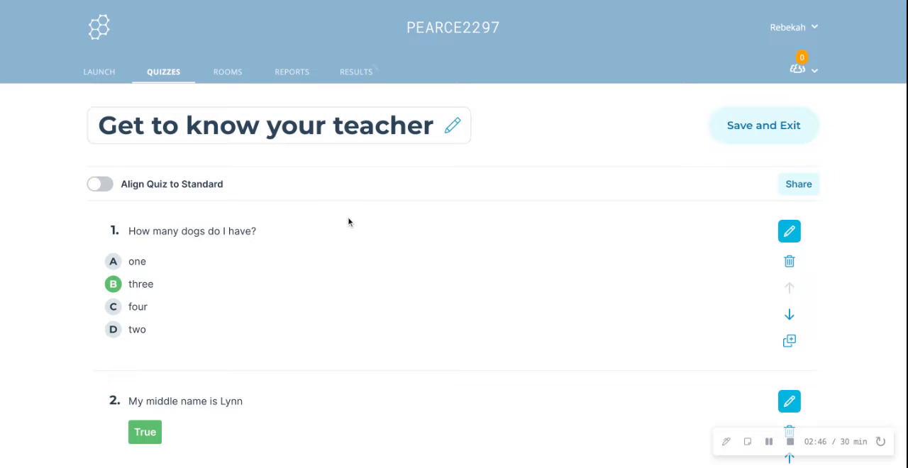
left_click_drag(356, 247, 362, 364)
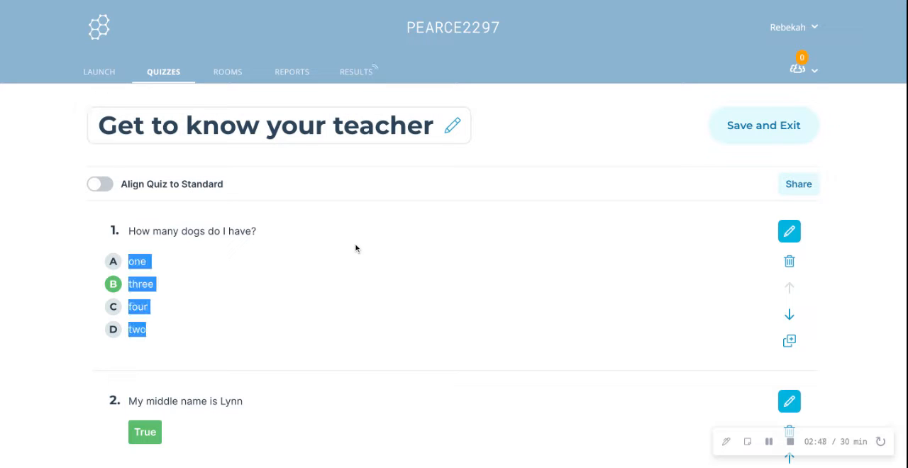
left_click(362, 364)
scroll(361, 365, "down", 5)
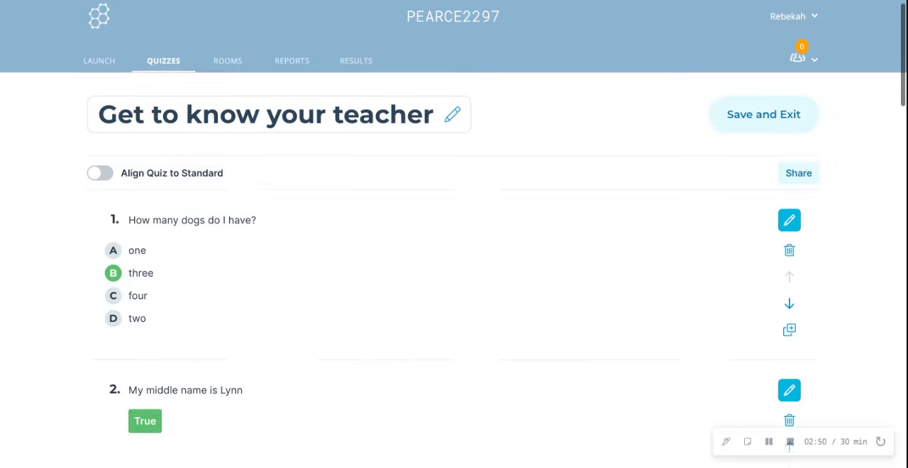
scroll(882, 442, "down", 7)
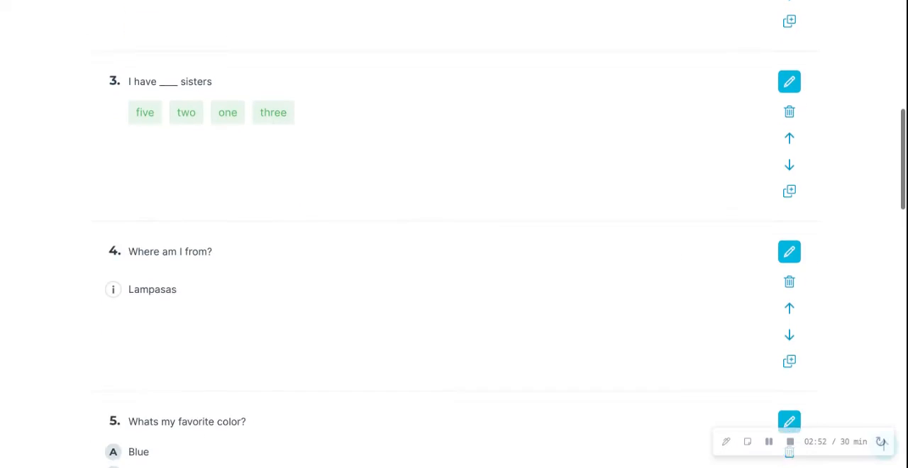
scroll(882, 442, "down", 5)
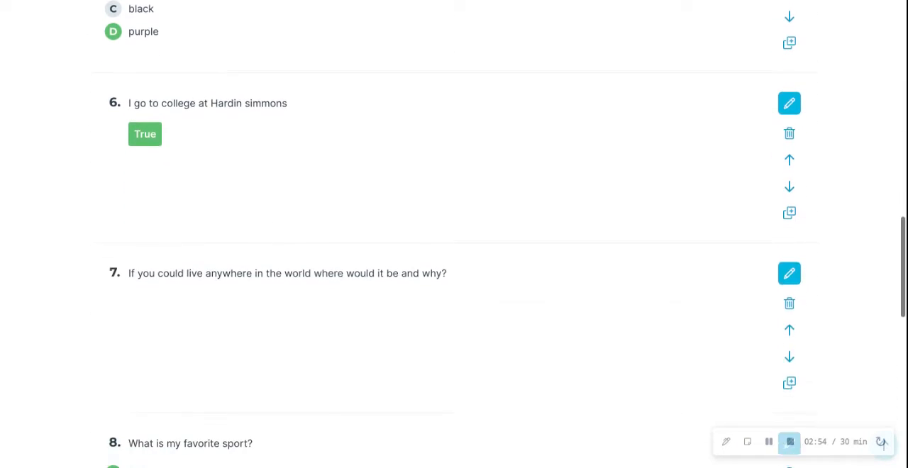
scroll(882, 443, "down", 5)
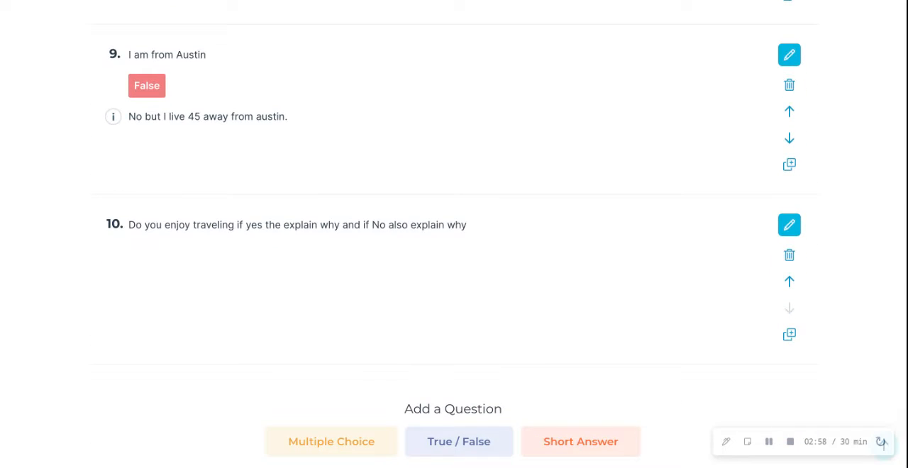
Add a multiple-choice question after question 10 with the text "What is my favorite color?"
scroll(883, 443, "up", 1)
scroll(883, 443, "down", 1)
scroll(883, 442, "up", 1)
scroll(883, 442, "up", 2)
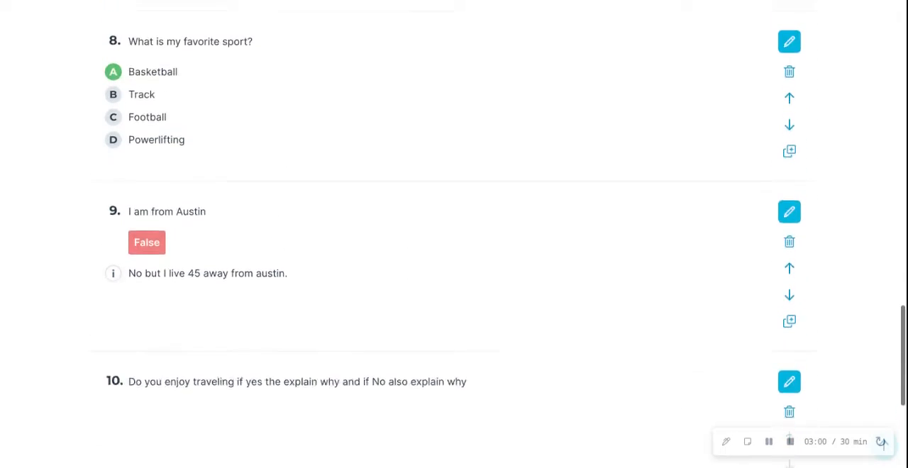
scroll(882, 443, "down", 3)
scroll(882, 443, "down", 1)
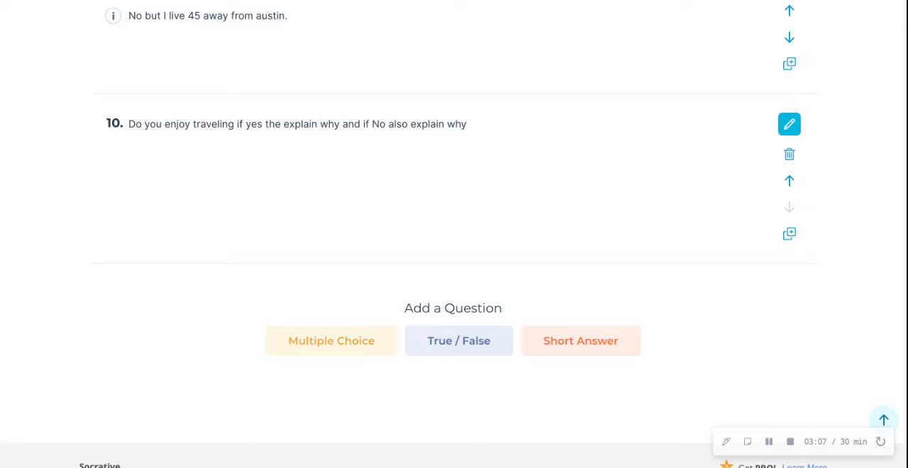
left_click(331, 339)
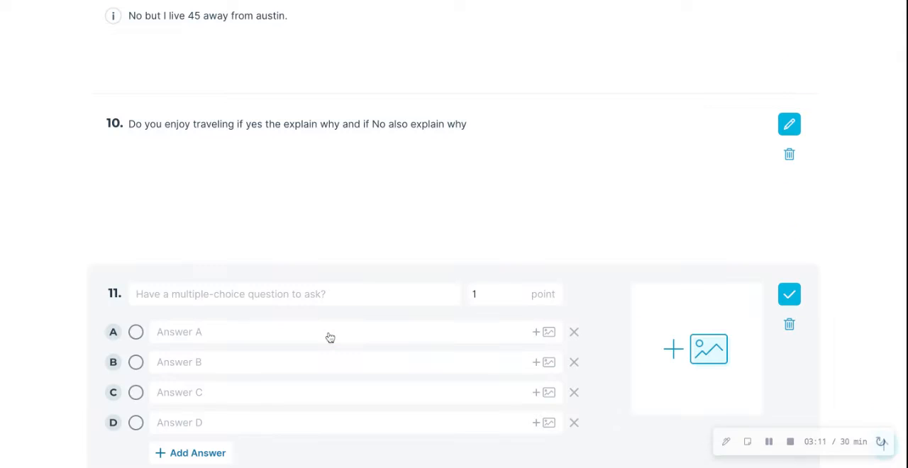
left_click(307, 297)
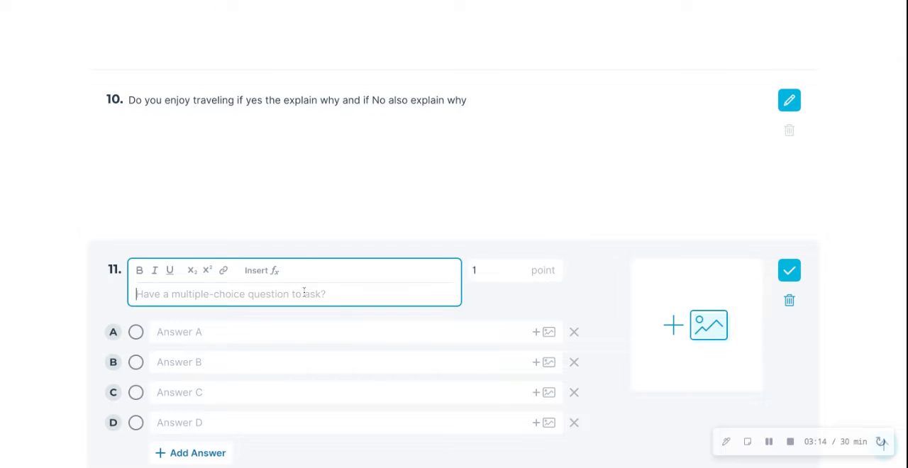
type("What")
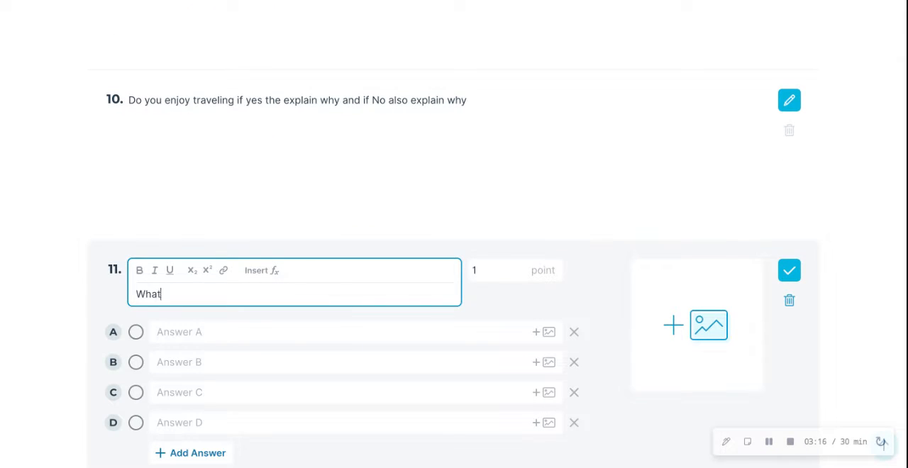
type(" is my favio")
key("BackSpace")
type("rite")
key("BackSpace")
type("e color")
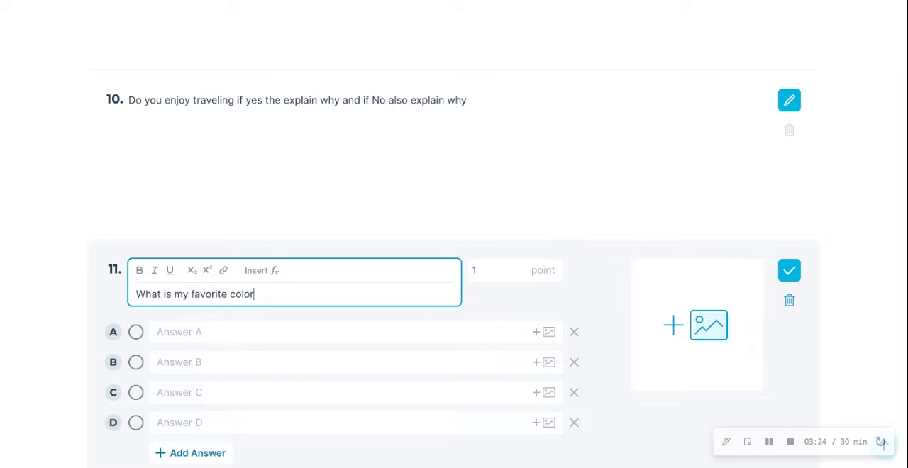
type("?")
Fill in the four answer choices of question 11 as Blue, pink, purple and green
left_click(270, 332)
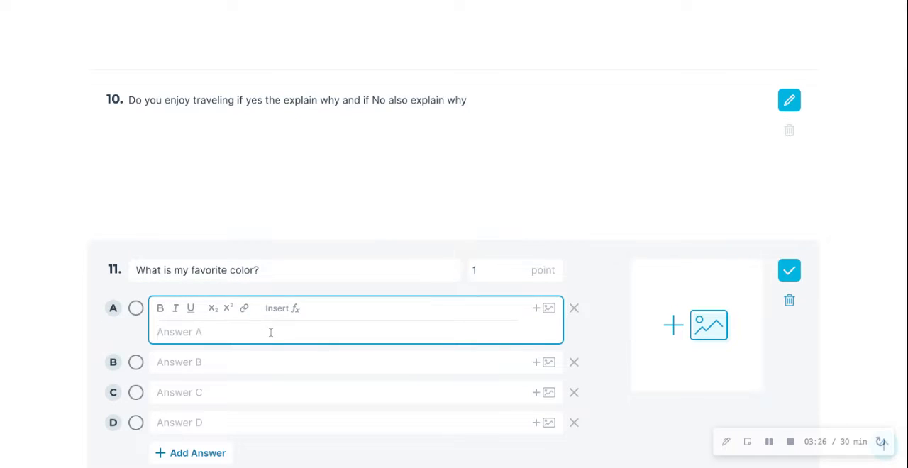
type("Blue")
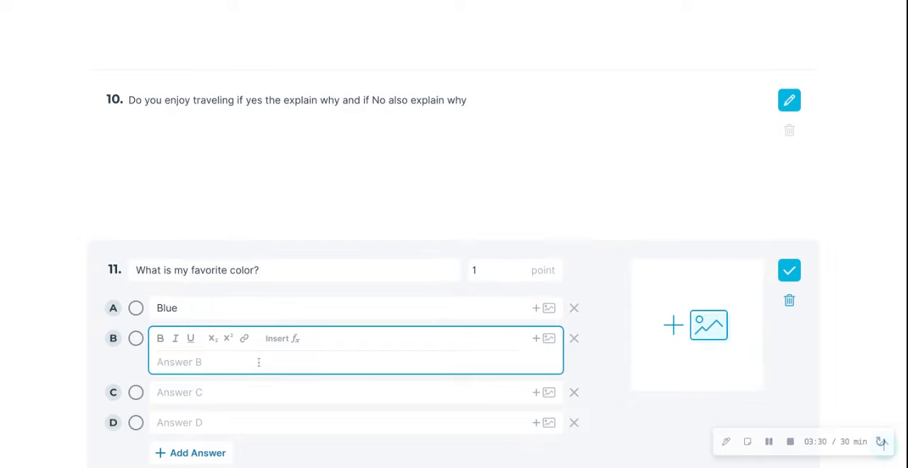
type("pink")
left_click(245, 392)
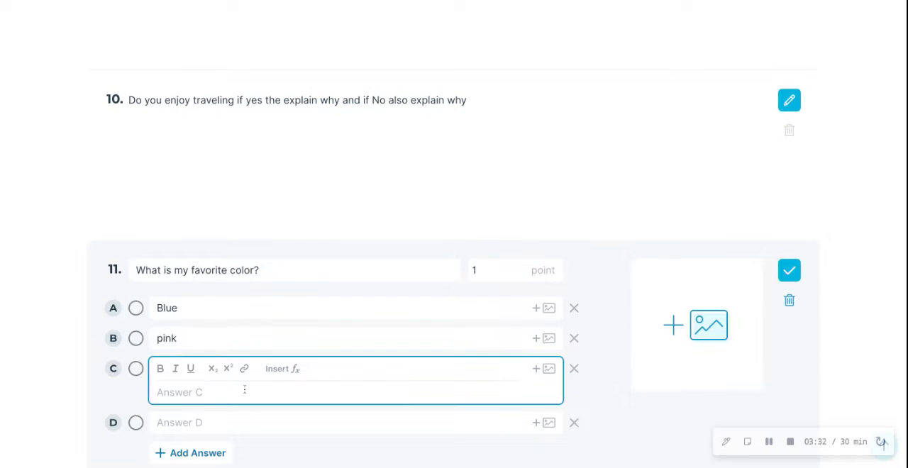
type("purple")
left_click(234, 421)
type("gre")
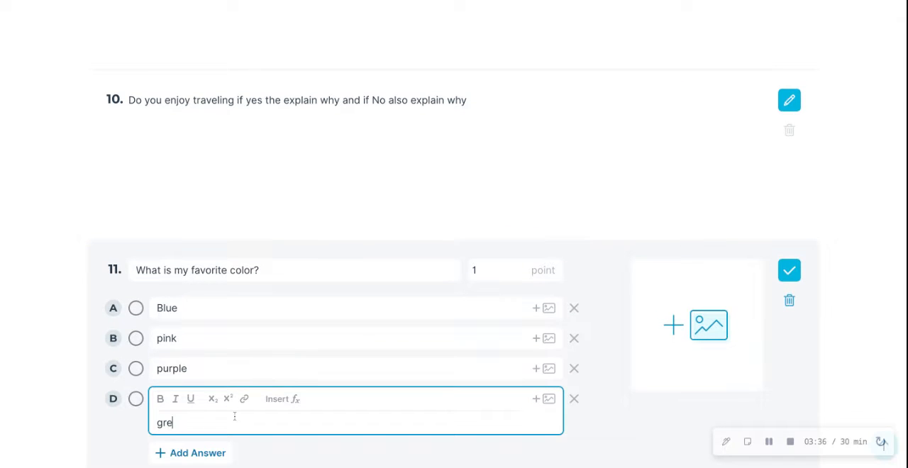
type("en")
left_click(227, 221)
Mark purple as the correct answer to the favorite color question and save the question
scroll(227, 222, "down", 1)
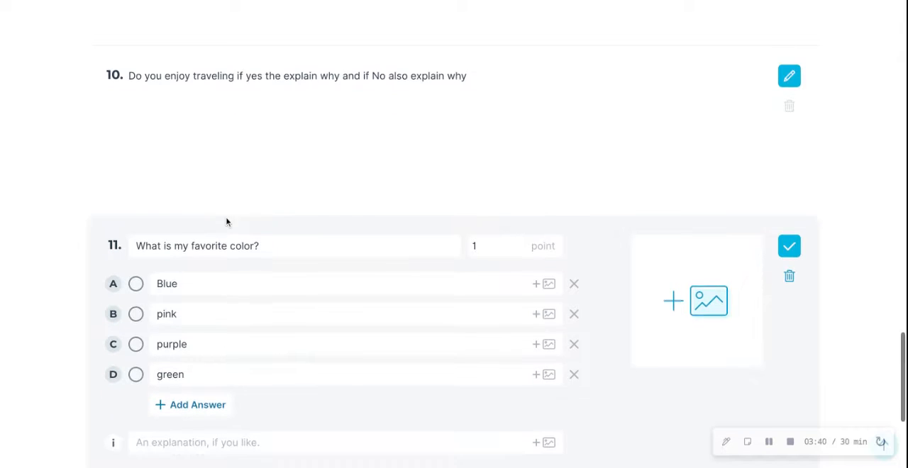
scroll(227, 222, "down", 2)
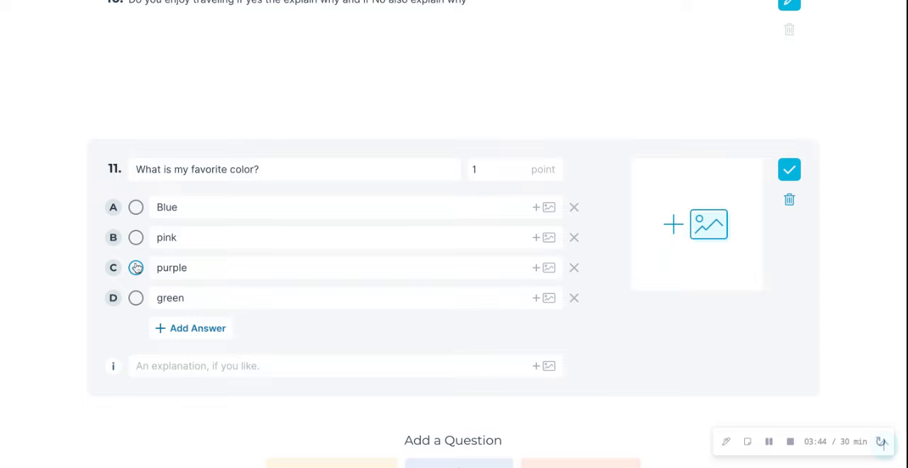
left_click(135, 267)
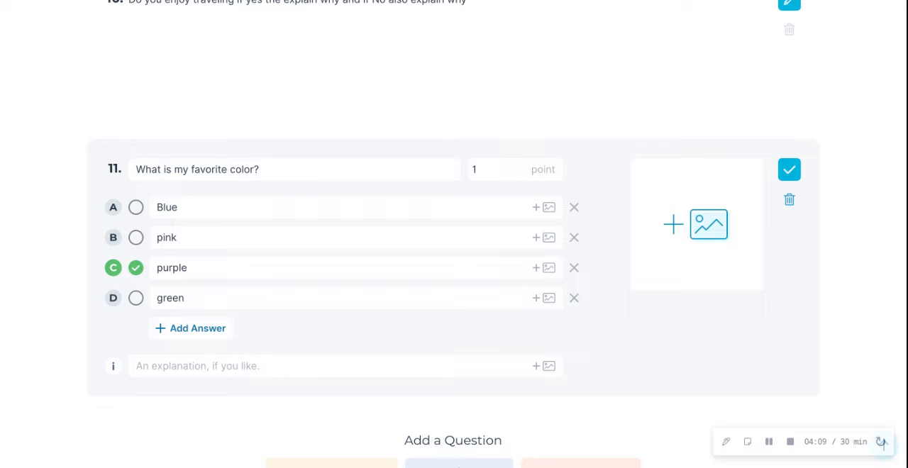
scroll(454, 234, "down", 2)
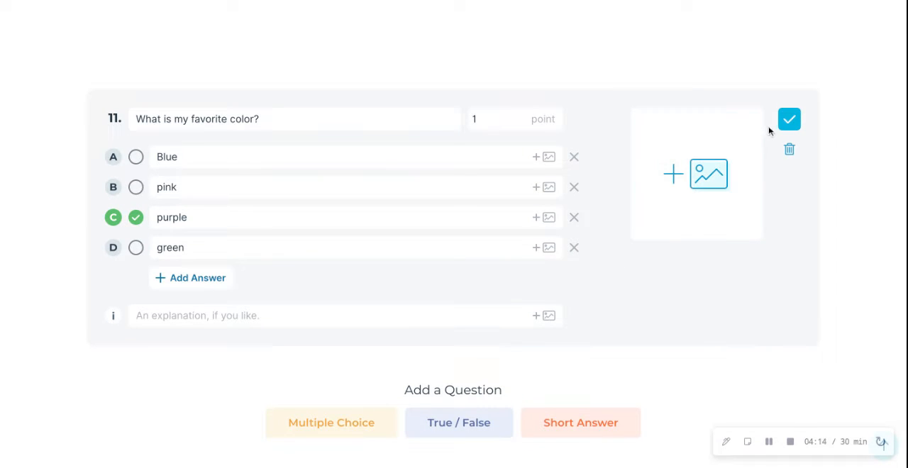
left_click(790, 121)
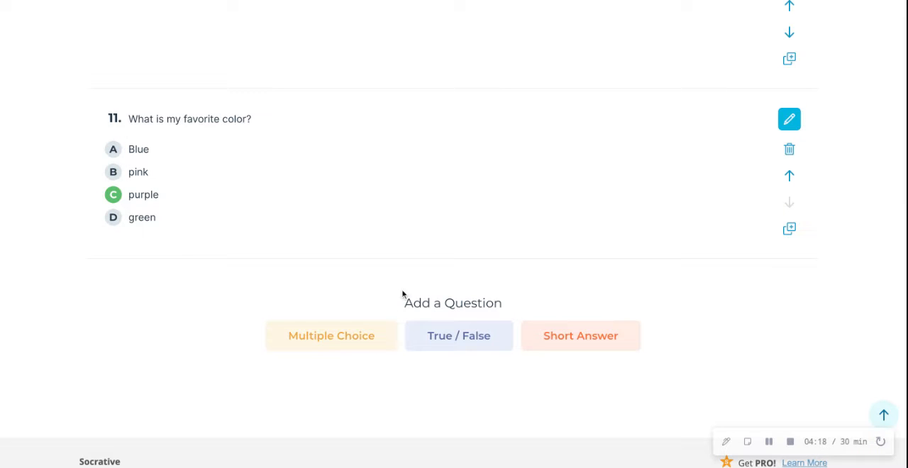
Add a true/false question after the favorite color question with the text "I have 2 dogs"
left_click(462, 345)
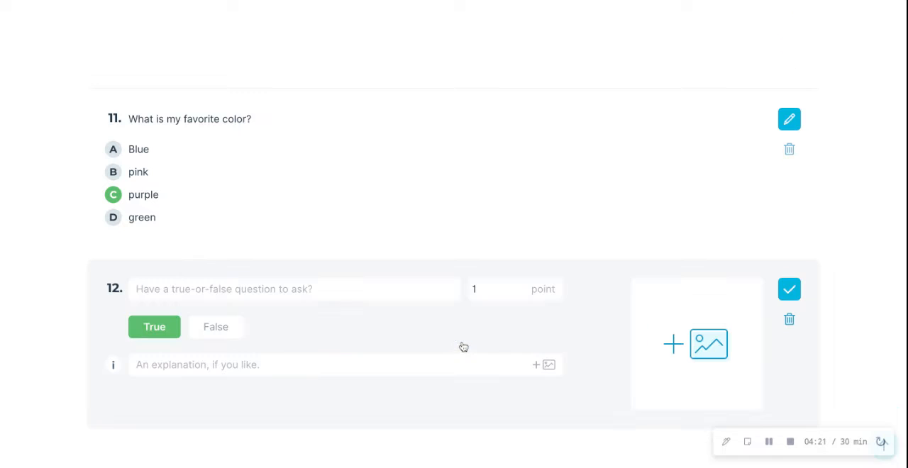
left_click(348, 291)
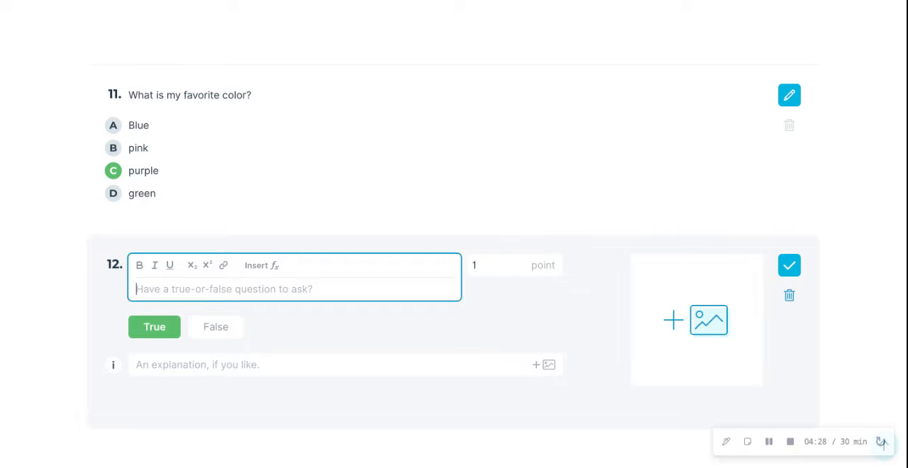
type("I ")
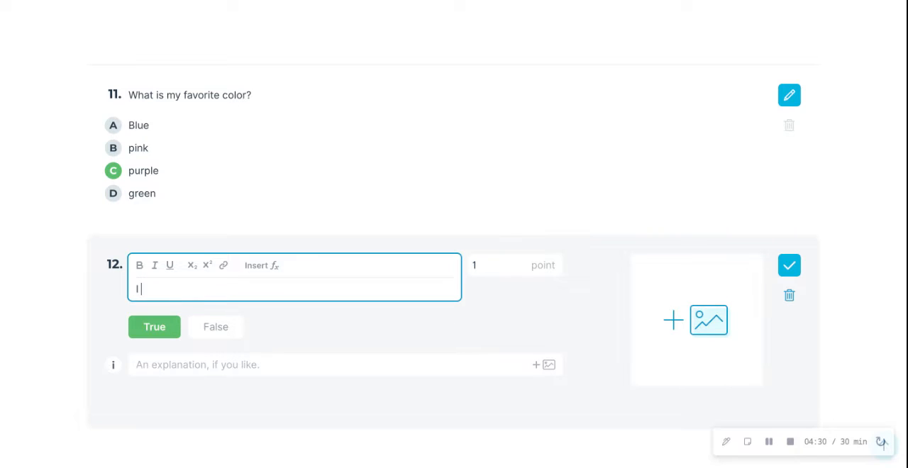
type("have 2 dogs")
left_click(358, 322)
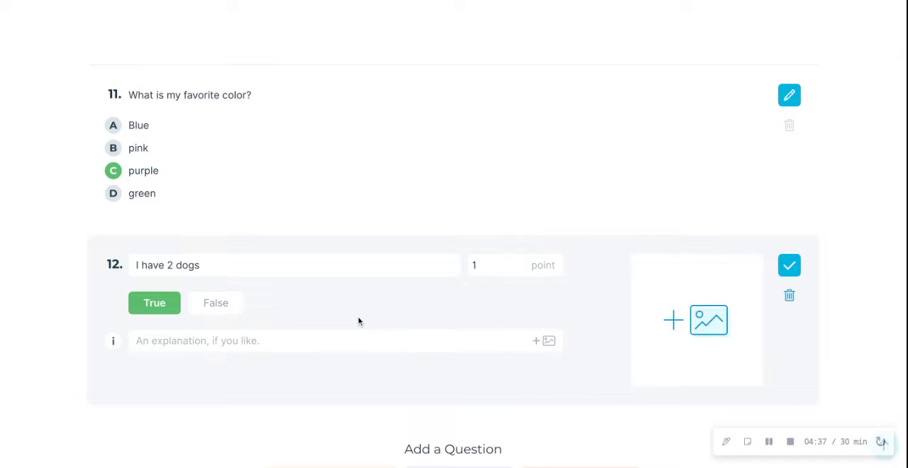
Set the answer of question 12 to False with the explanation "I have 3 dogs." and save the question
left_click(222, 302)
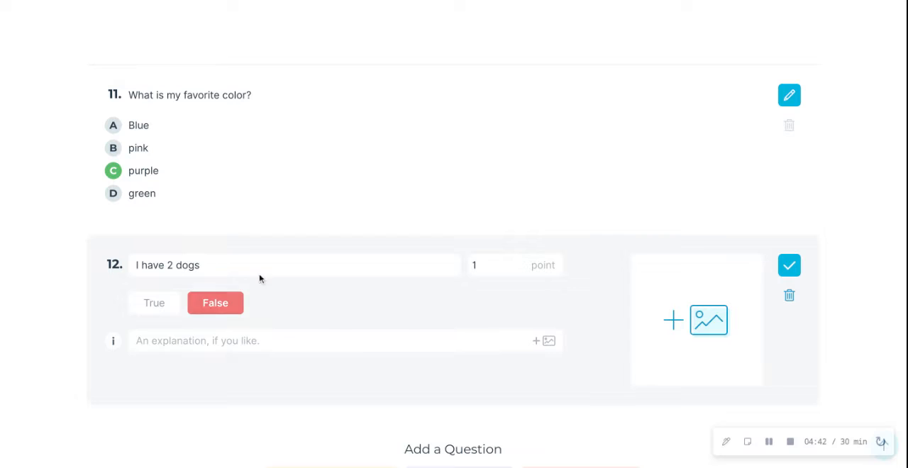
left_click(342, 346)
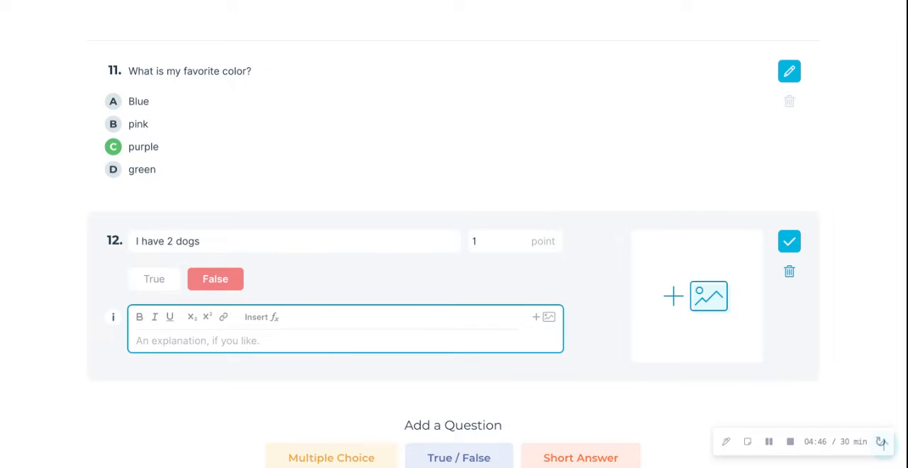
type("I hacv")
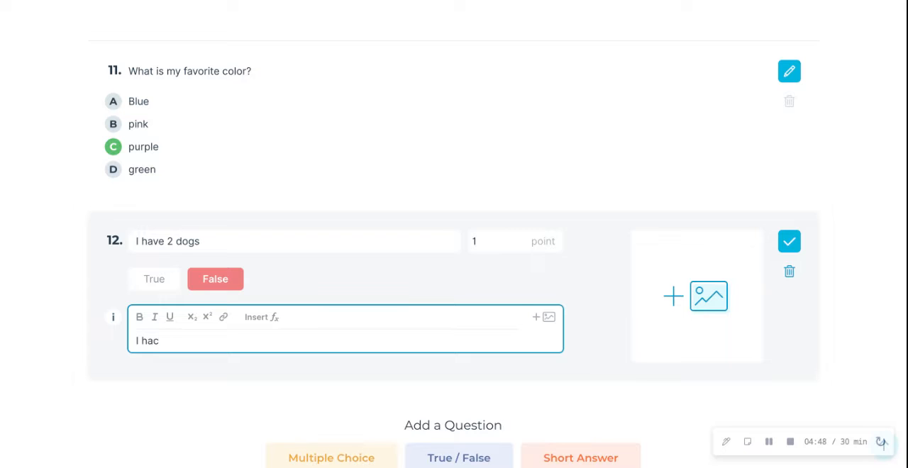
key("BackSpace")
type("d")
key("BackSpace")
type("ve 3 dogs.")
left_click(796, 246)
Add a short-answer question asking "If you could go anywhere in the world, where would you go and why?"
scroll(500, 267, "down", 1)
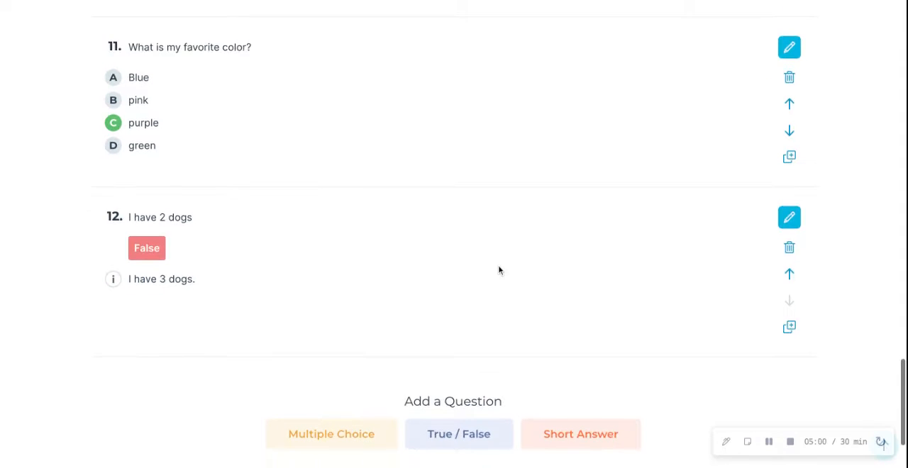
scroll(498, 270, "down", 3)
left_click(589, 345)
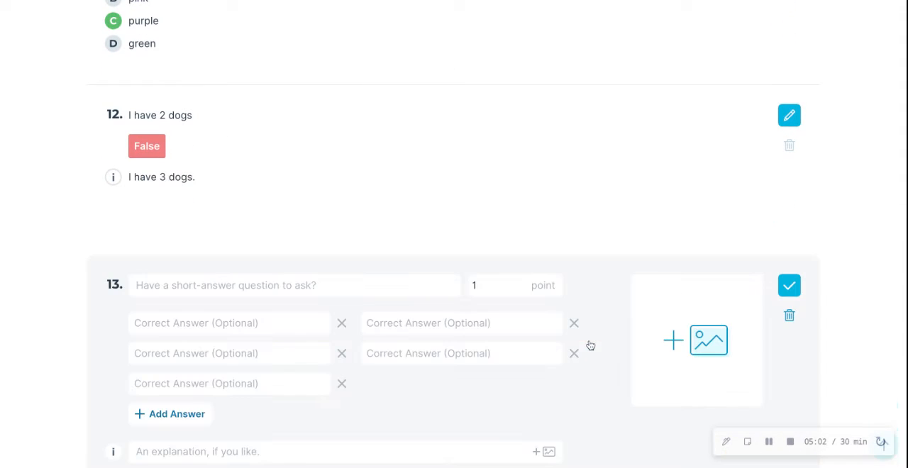
left_click(369, 286)
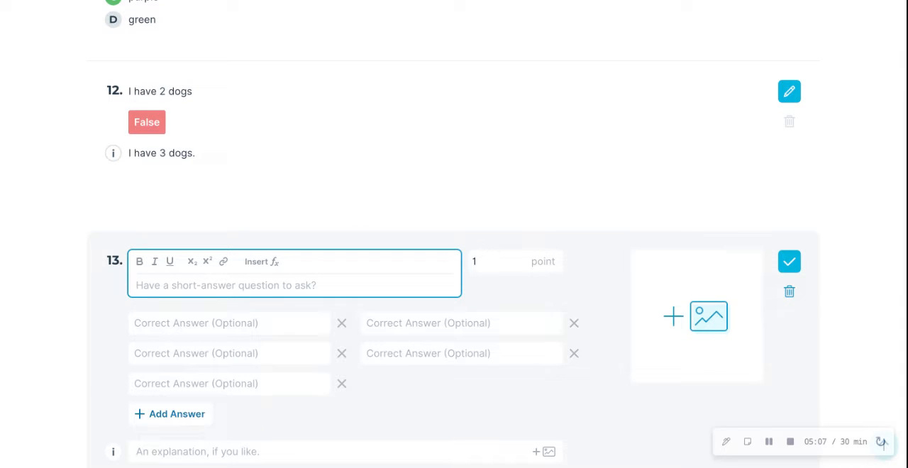
type("If")
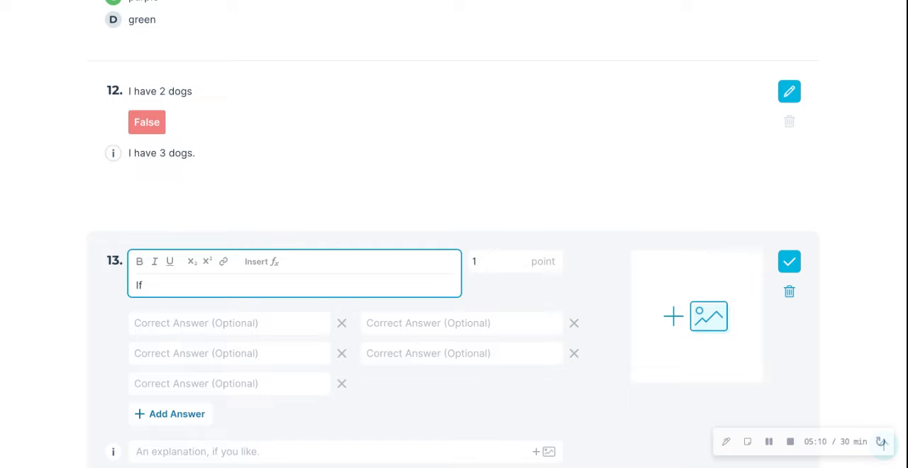
type(" you could go any")
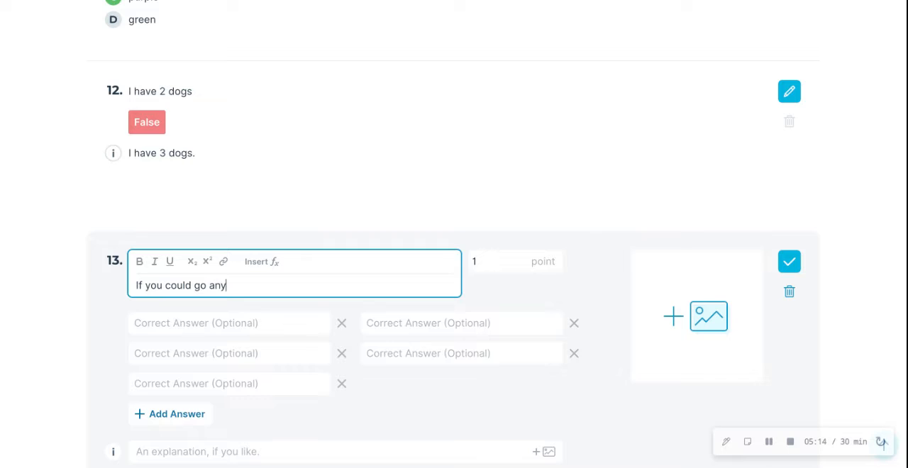
type("where in the world ")
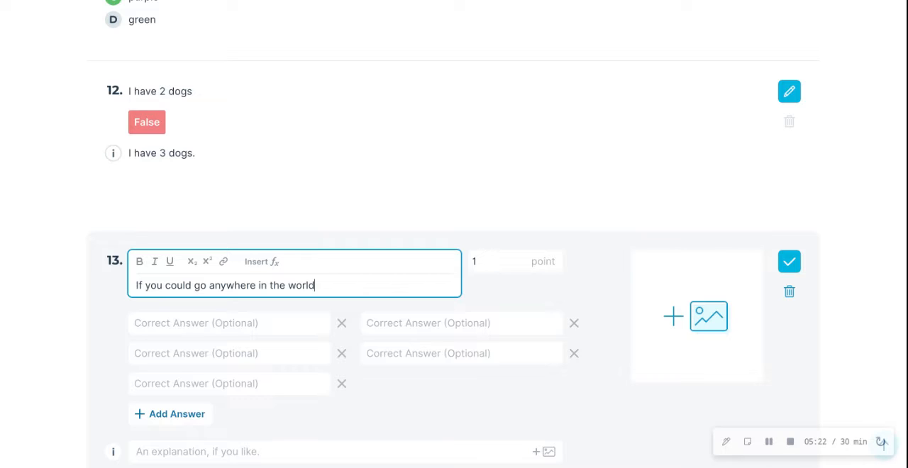
type(", where would you go ans")
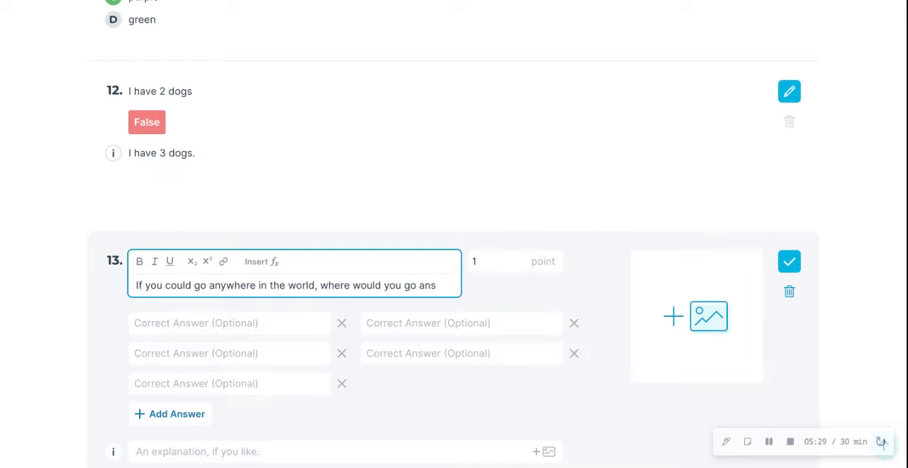
key("BackSpace")
type("d why")
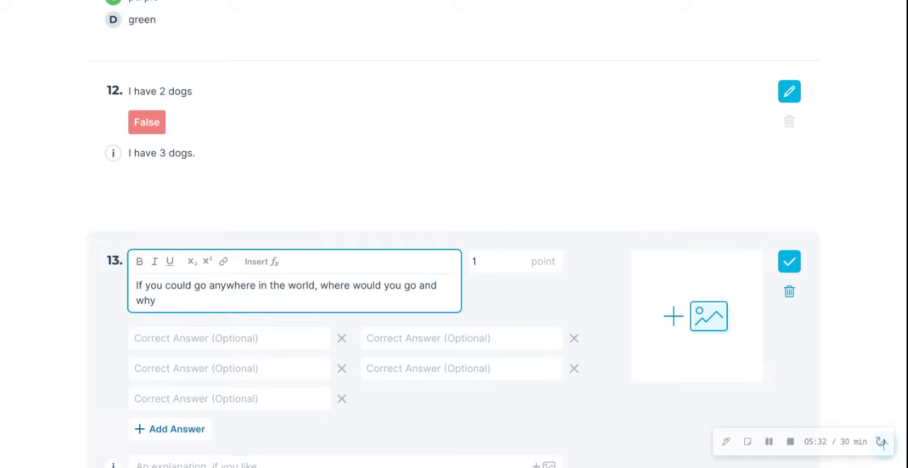
type("?")
left_click(367, 214)
Save the short-answer question with its correct answers and explanation left blank
scroll(368, 215, "down", 1)
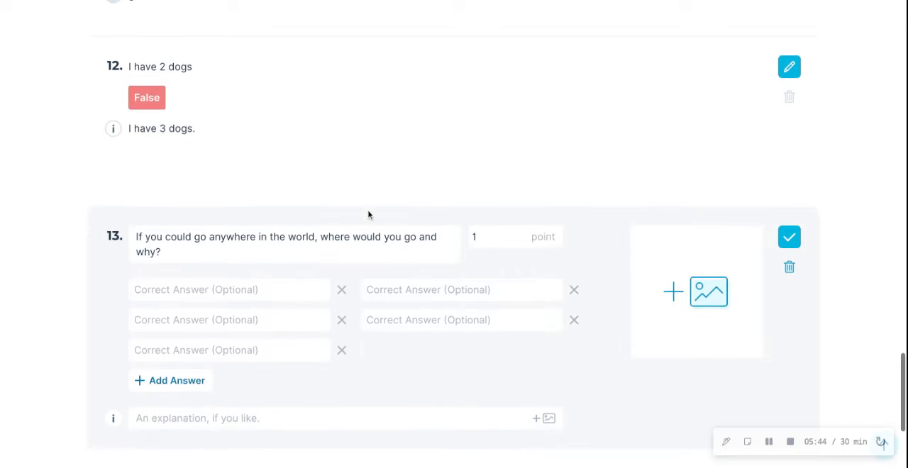
scroll(367, 214, "down", 2)
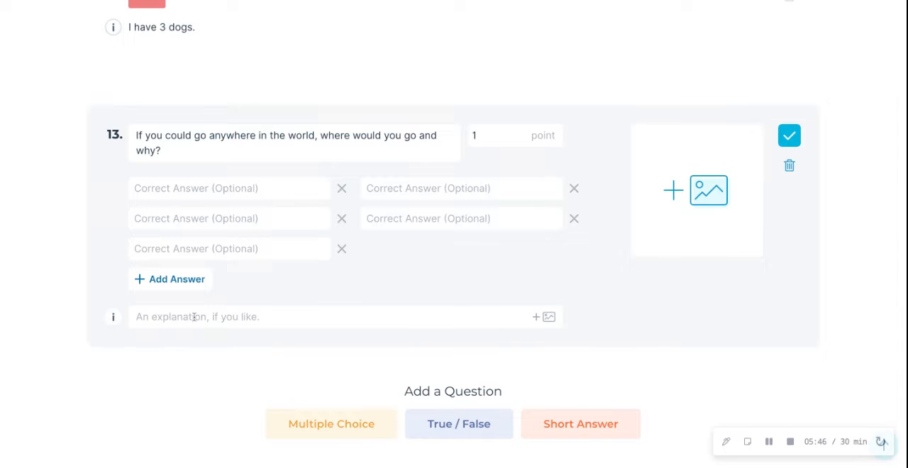
scroll(346, 356, "up", 1)
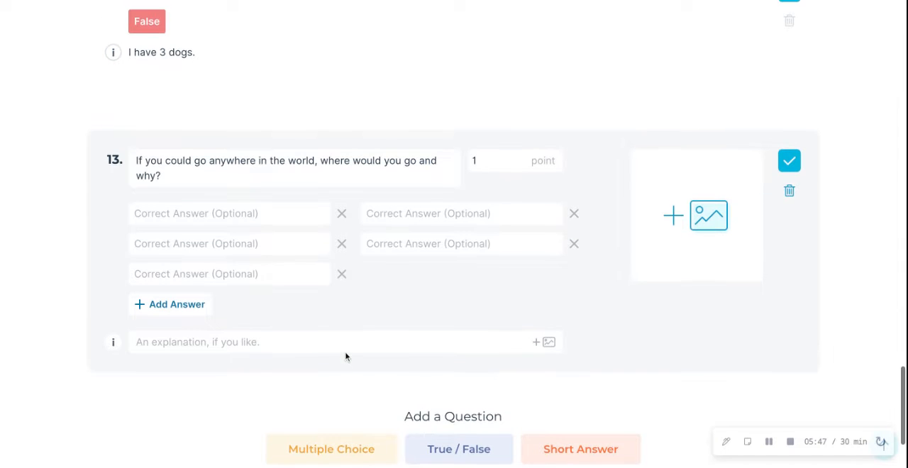
left_click(789, 161)
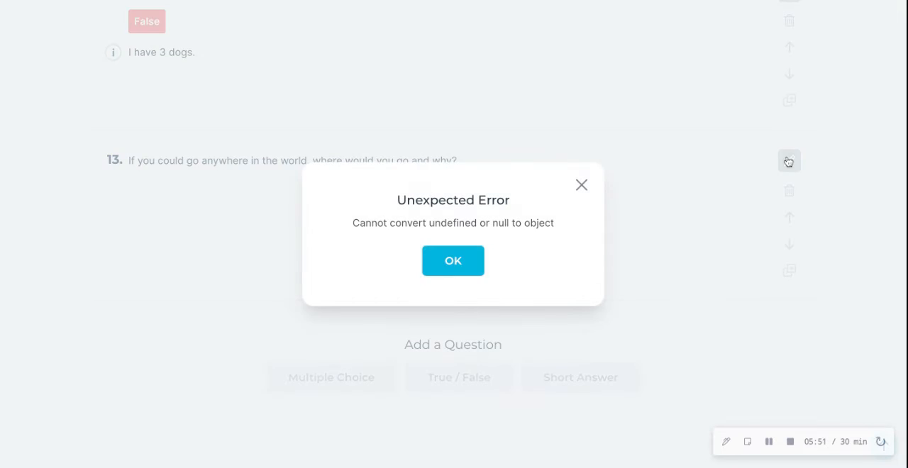
Dismiss the error dialog and review the quiz's questions from the last one back to the first
left_click(471, 265)
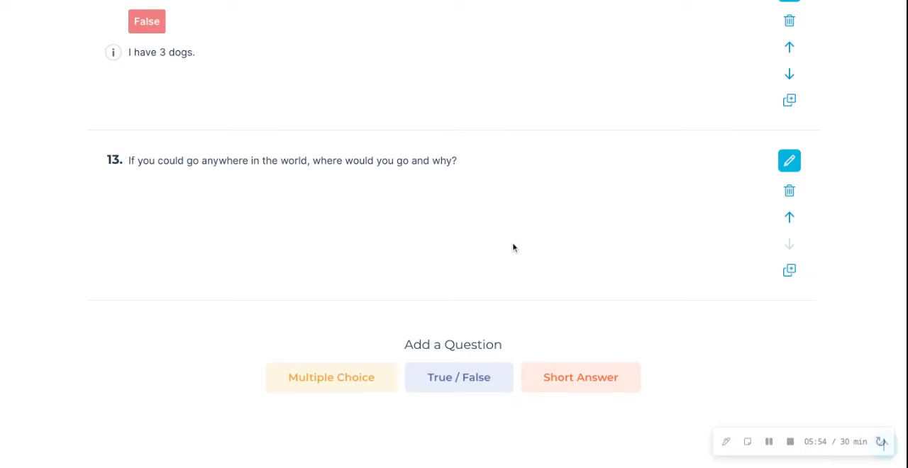
scroll(514, 247, "down", 1)
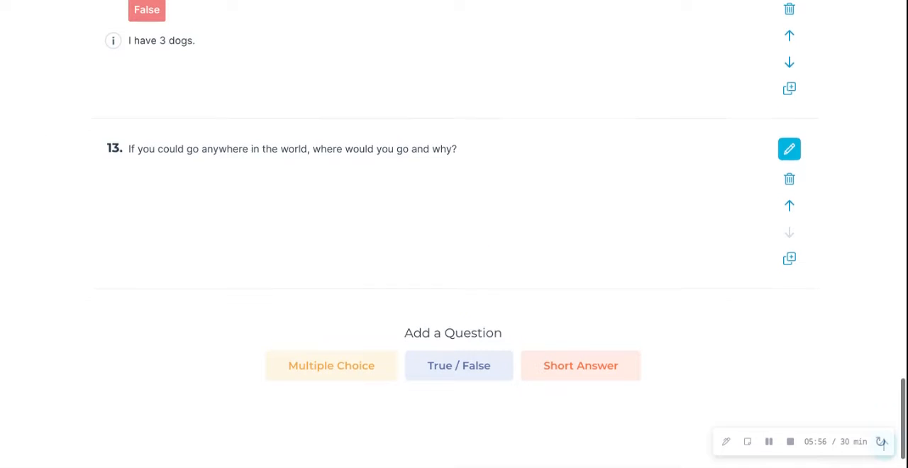
scroll(513, 246, "up", 8)
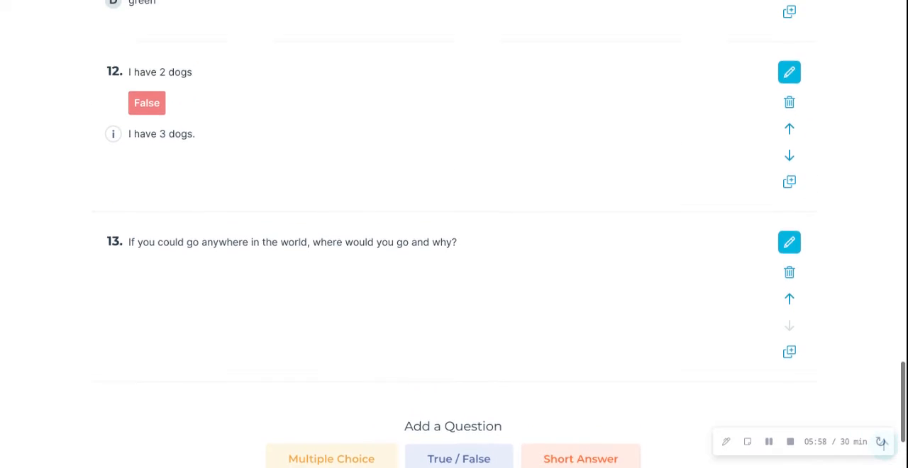
scroll(514, 246, "up", 3)
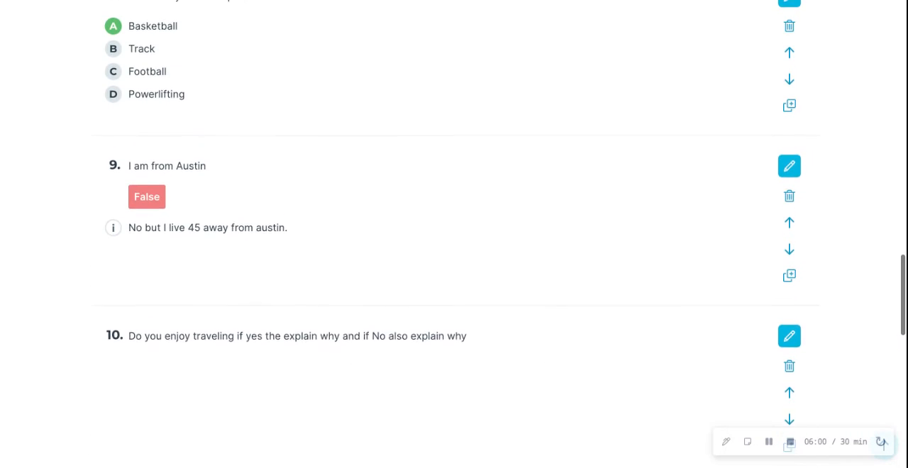
left_click_drag(904, 325, 904, 80)
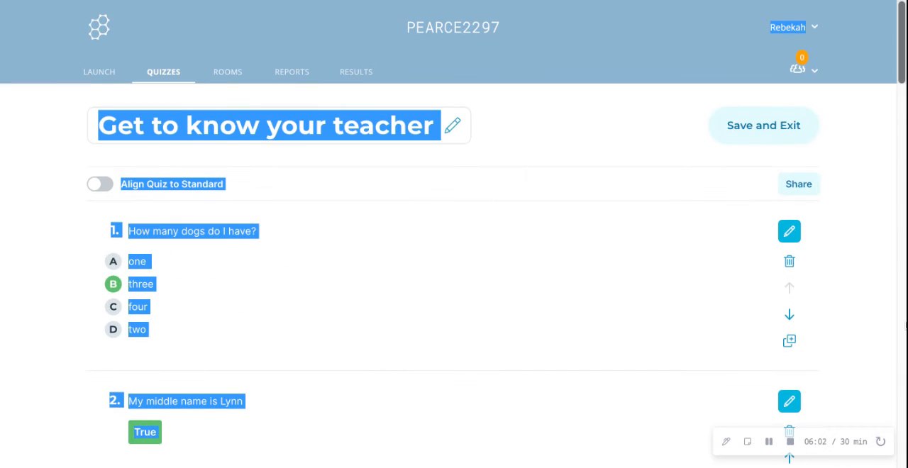
left_click(374, 95)
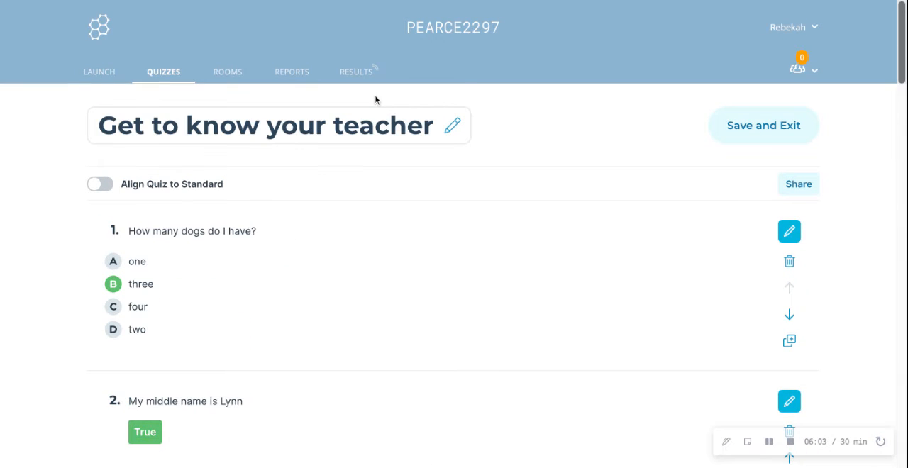
Go to the rooms list and view the default room's shareable student URL
left_click(229, 73)
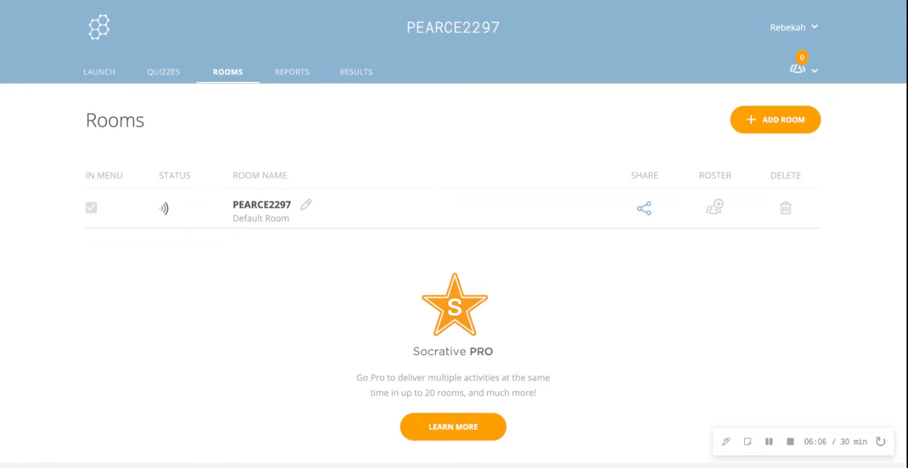
triple_click(234, 207)
left_click(333, 136)
left_click(636, 223)
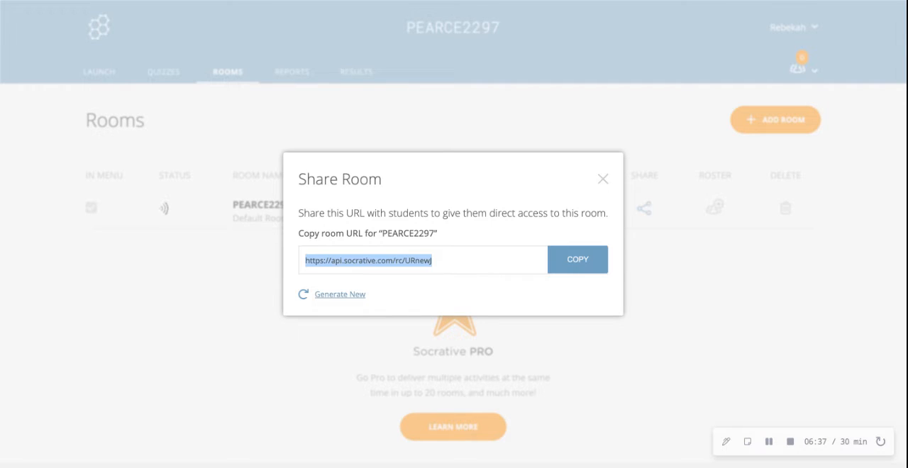
left_click(603, 179)
Check the default room's roster option and the option to add a room, declining the upgrade offers
left_click(713, 215)
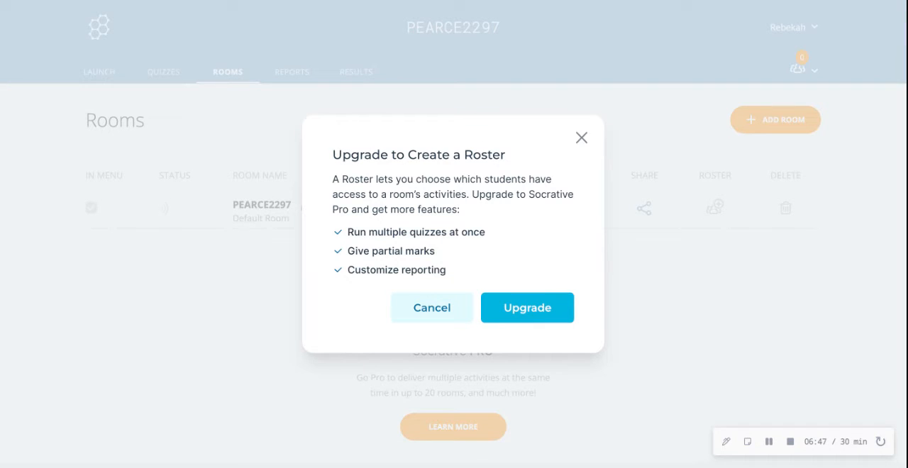
left_click(440, 310)
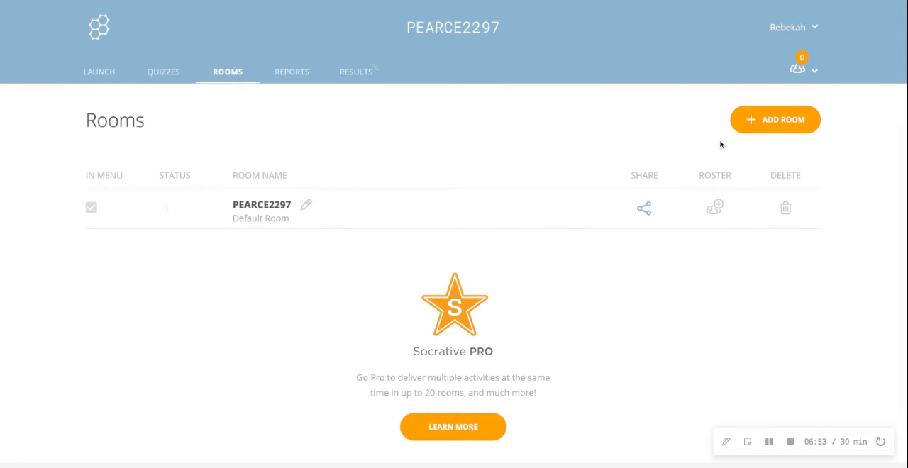
left_click(765, 125)
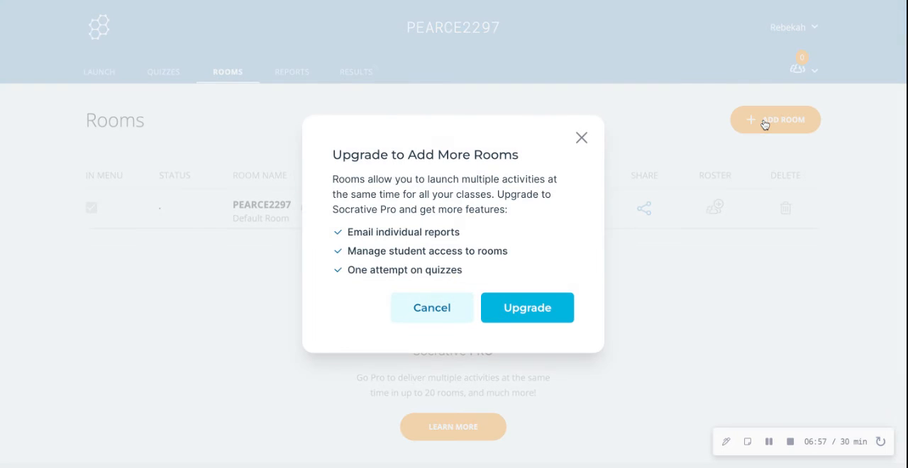
left_click(581, 137)
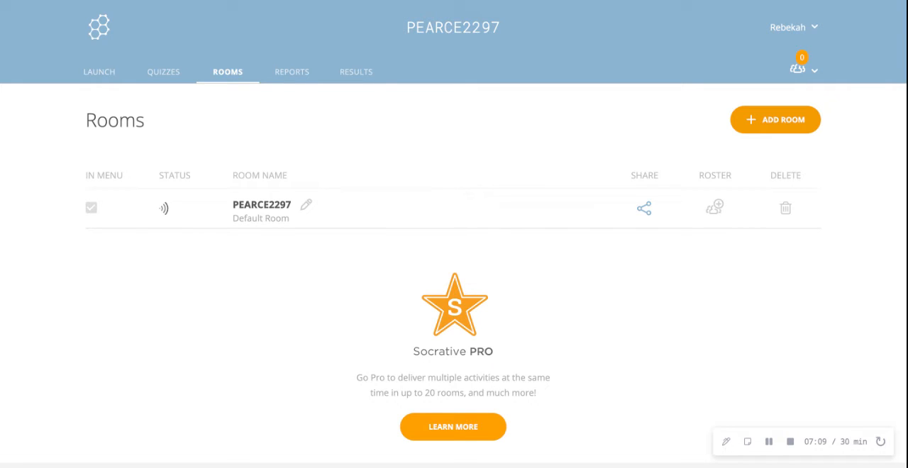
Open the "Get to know your teacher" report dated 10/25/22 at 7:07 PM
left_click(294, 73)
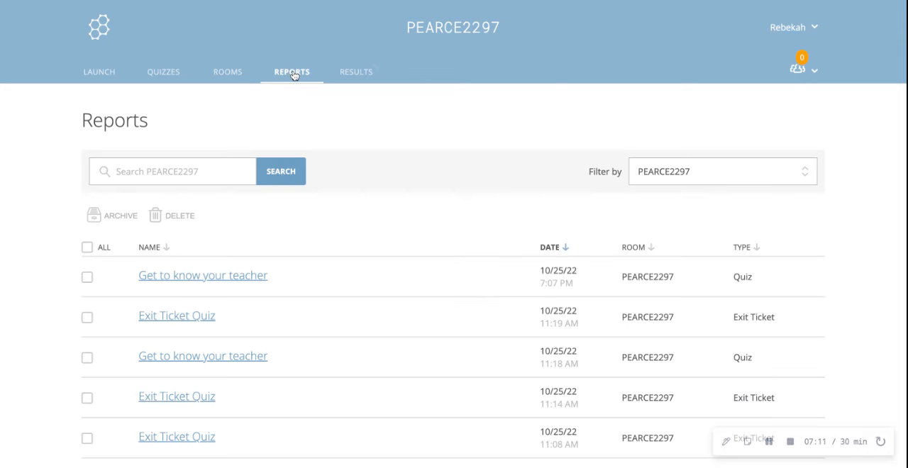
scroll(293, 270, "down", 4)
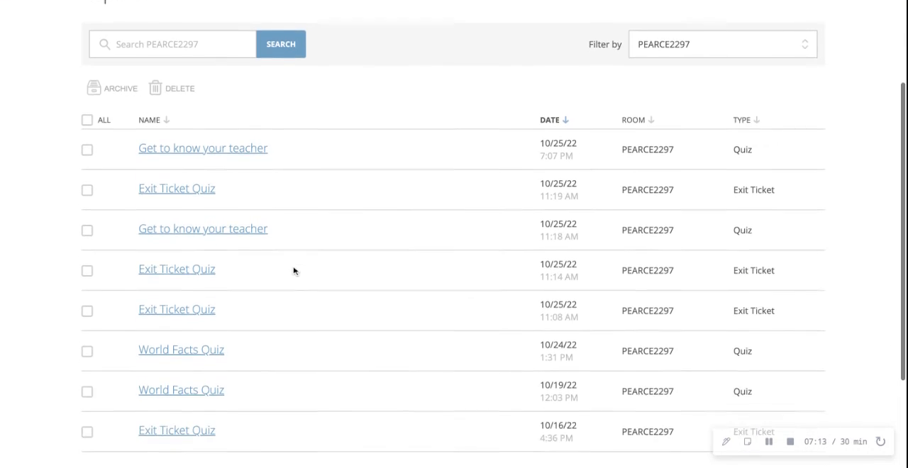
scroll(251, 224, "up", 3)
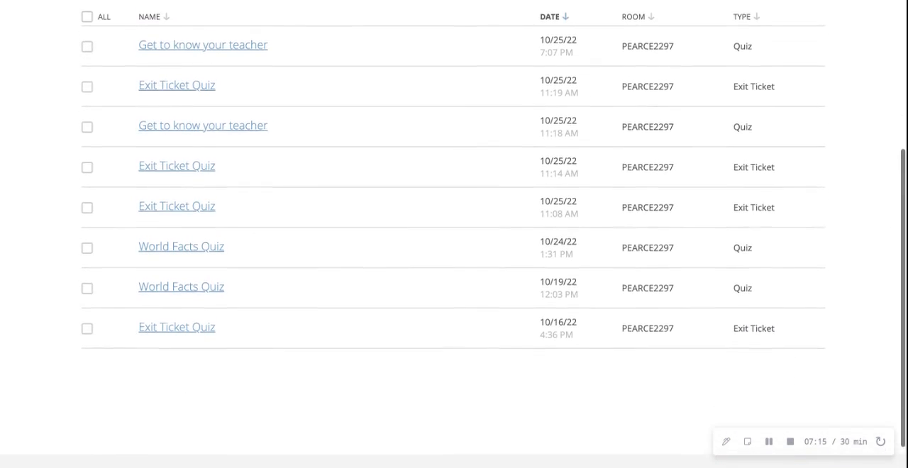
left_click(251, 224)
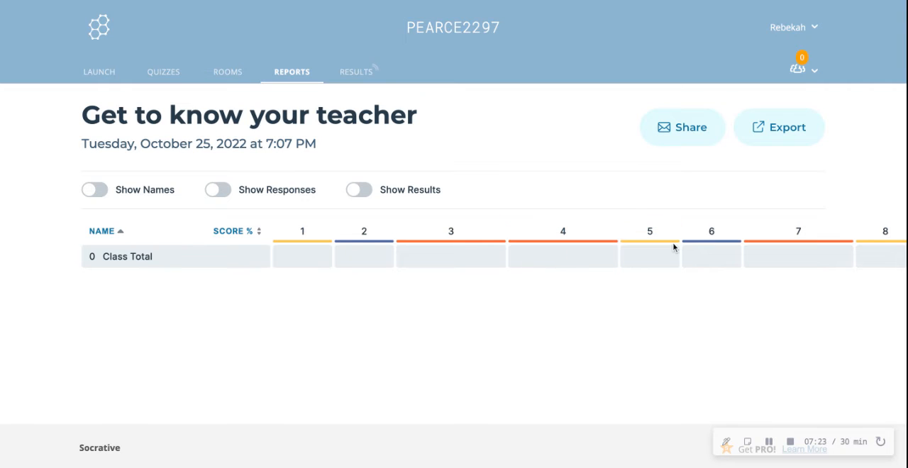
Turn on the display of names, responses and results in the "Get to know your teacher" report
left_click(217, 190)
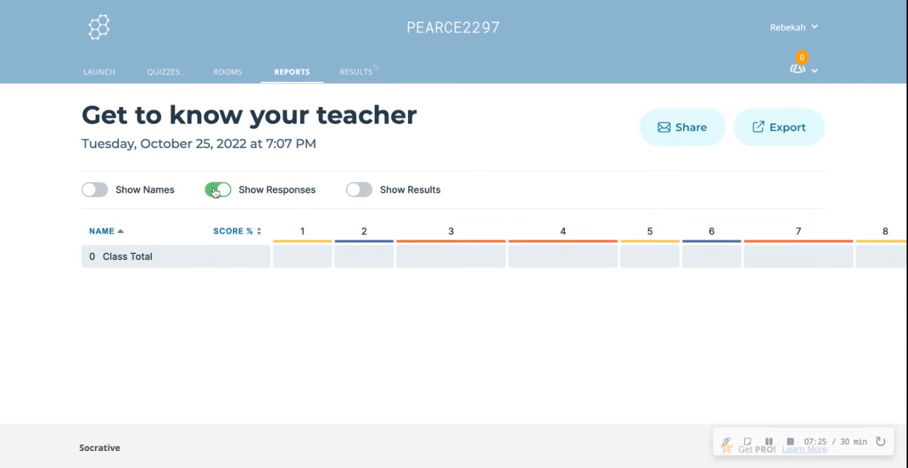
left_click(96, 189)
left_click(361, 192)
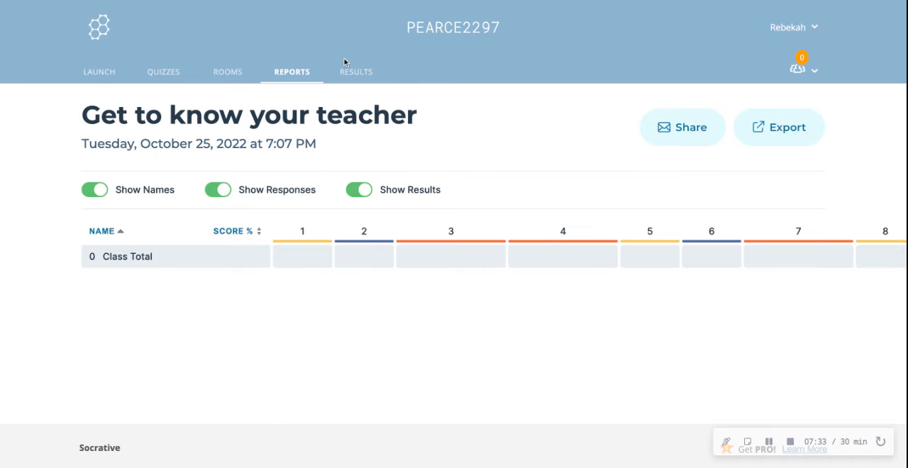
View the live Exit Ticket Quiz results and the 10/16/22 Exit Ticket Quiz report, returning to the reports list
left_click(351, 73)
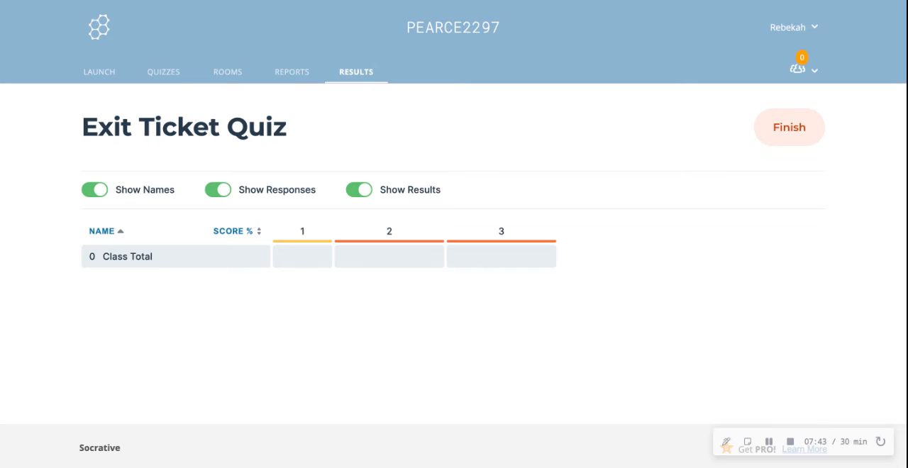
left_click(285, 76)
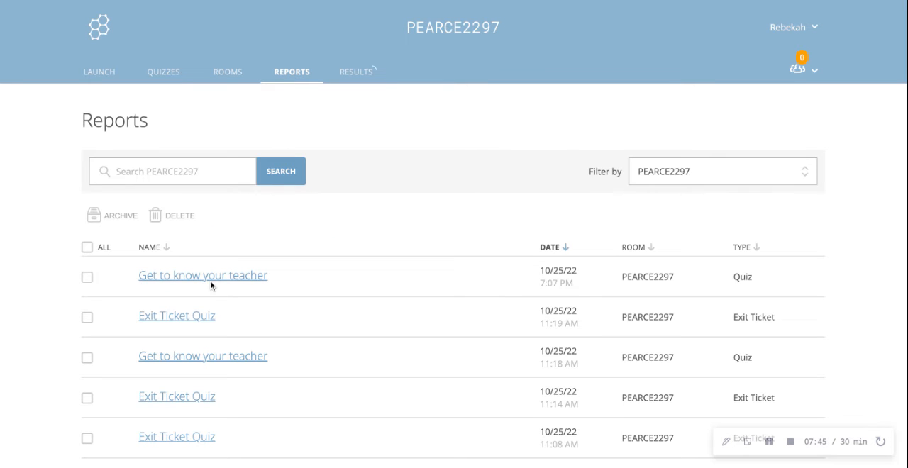
scroll(211, 286, "down", 1)
scroll(210, 286, "down", 5)
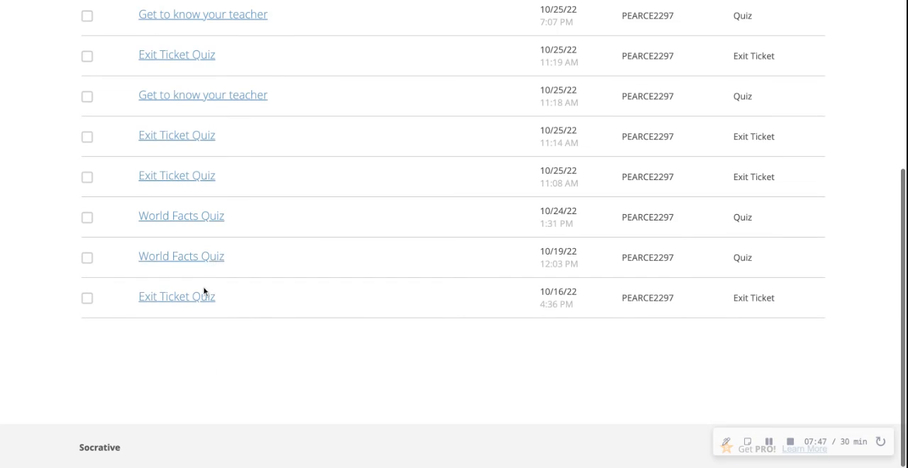
left_click(184, 298)
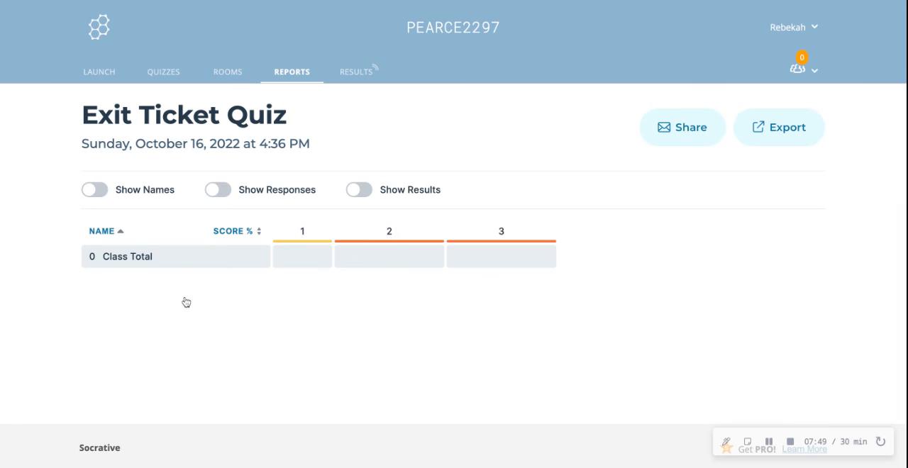
left_click(71, 0)
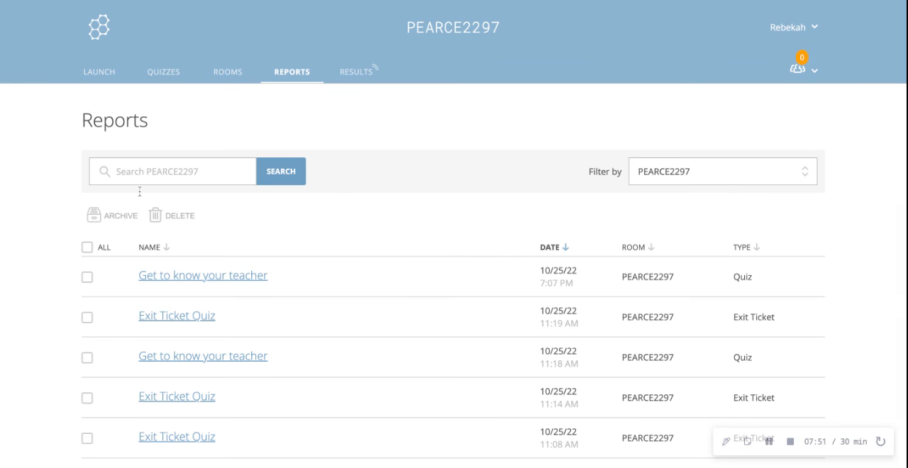
Compare the reports list and the 7:07 PM "Get to know your teacher" report with the live Exit Ticket Quiz results
scroll(140, 191, "down", 3)
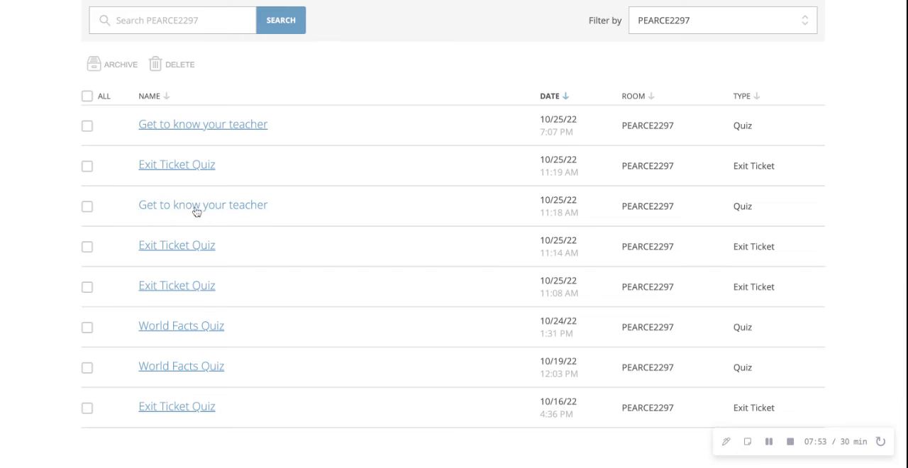
scroll(196, 255, "up", 3)
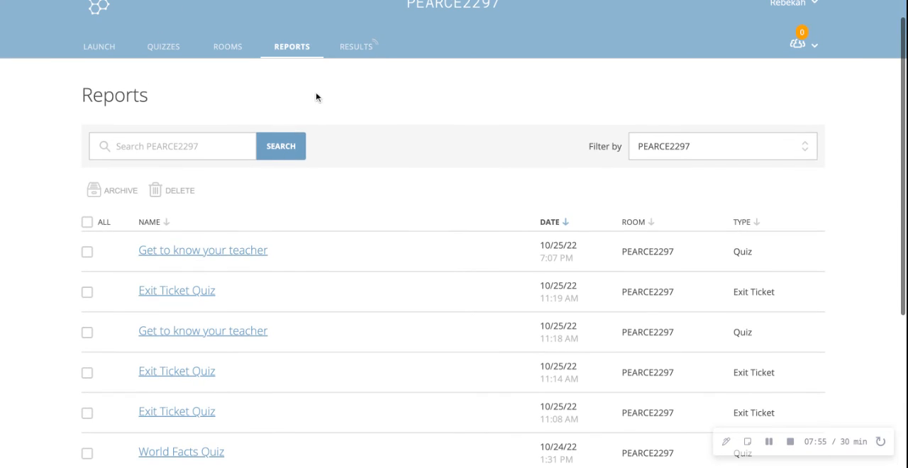
left_click(355, 46)
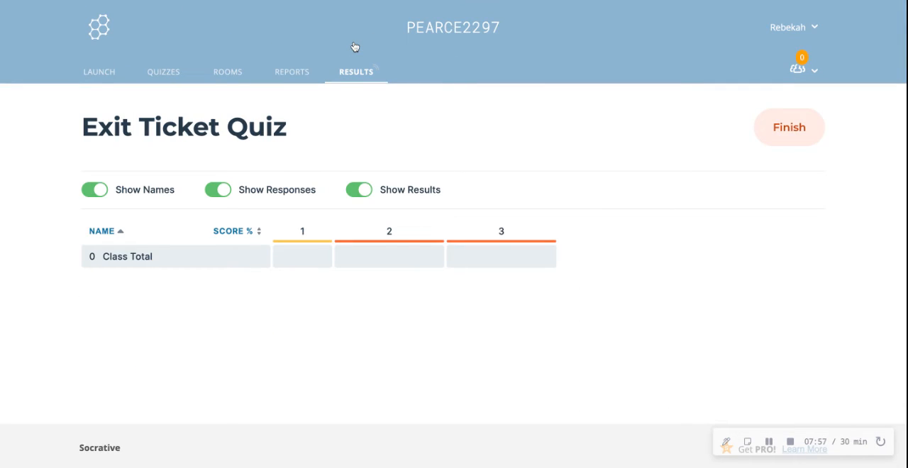
left_click(292, 73)
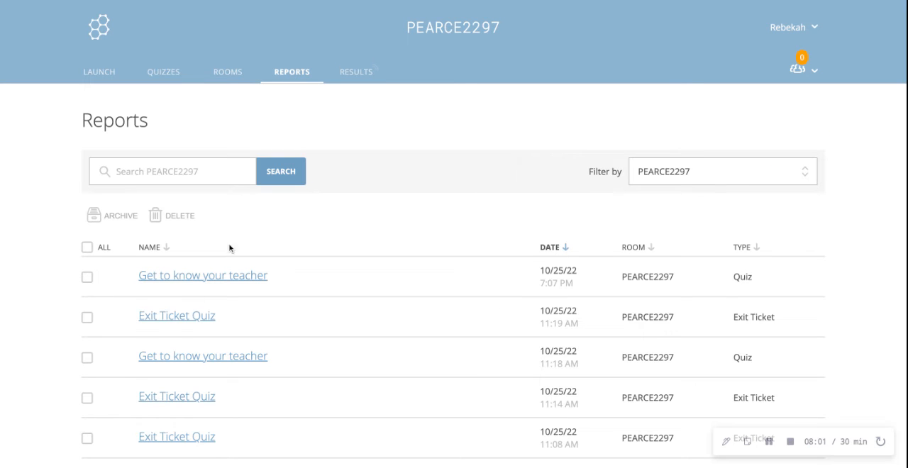
left_click(87, 278)
left_click(178, 278)
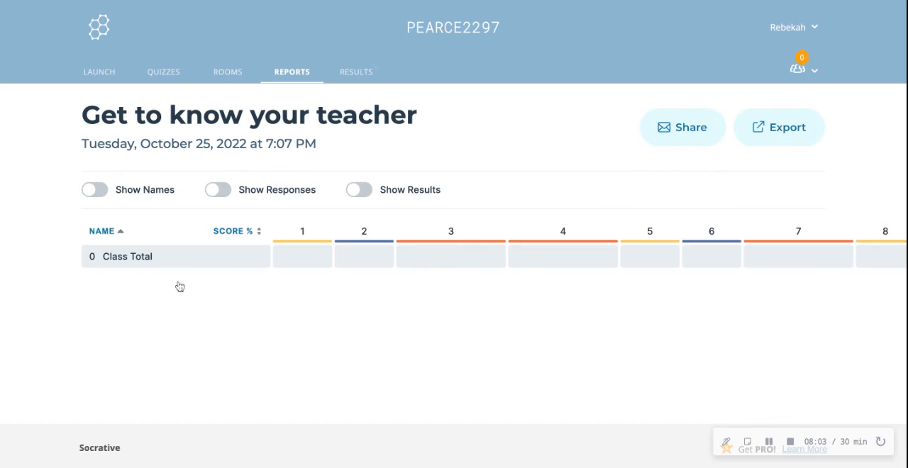
left_click(346, 78)
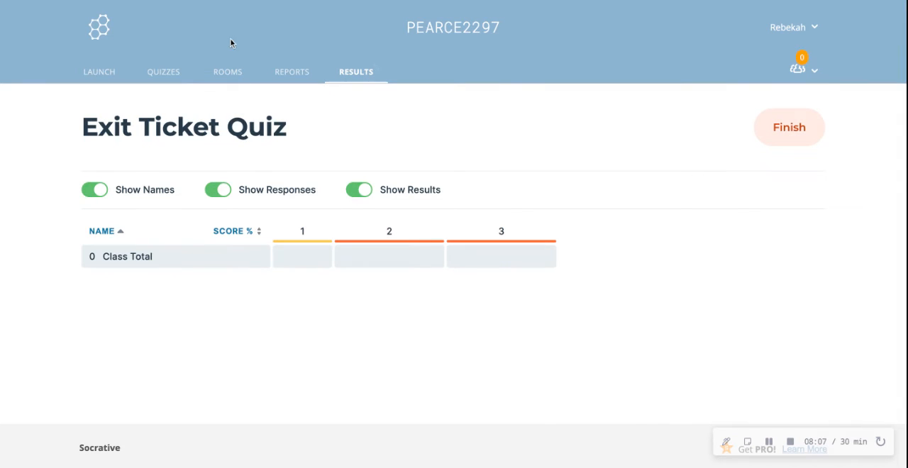
Revisit the rooms list, the quiz library and the activity launch page
left_click(210, 74)
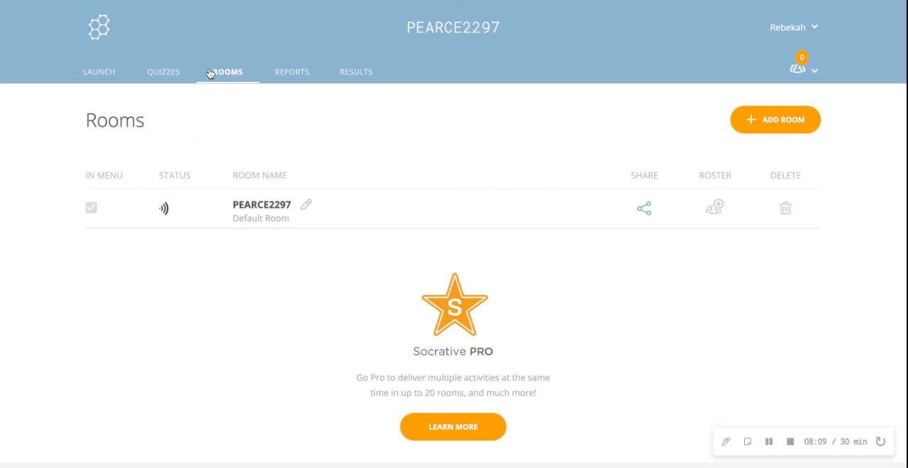
left_click(150, 78)
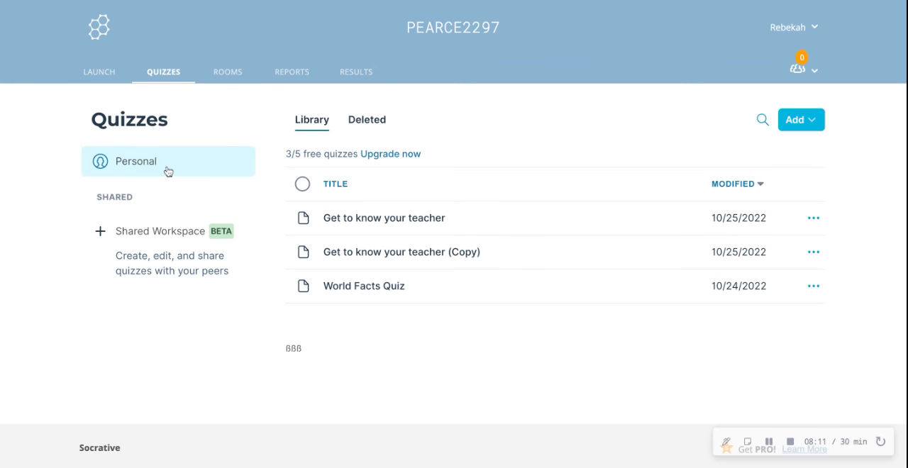
left_click(122, 79)
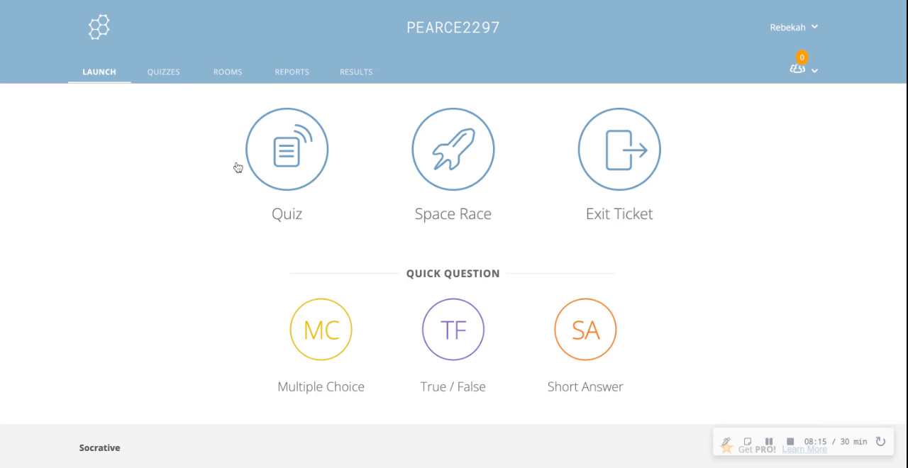
Create a new quiz in the personal quiz library
left_click(176, 73)
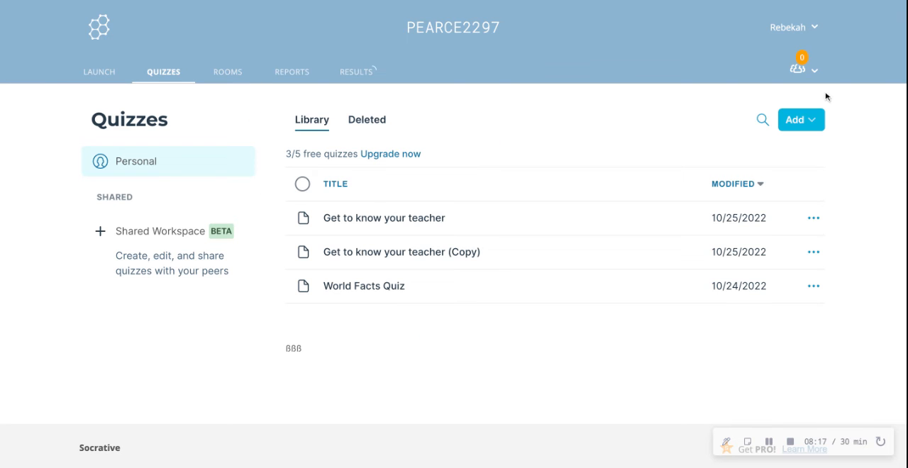
left_click(814, 122)
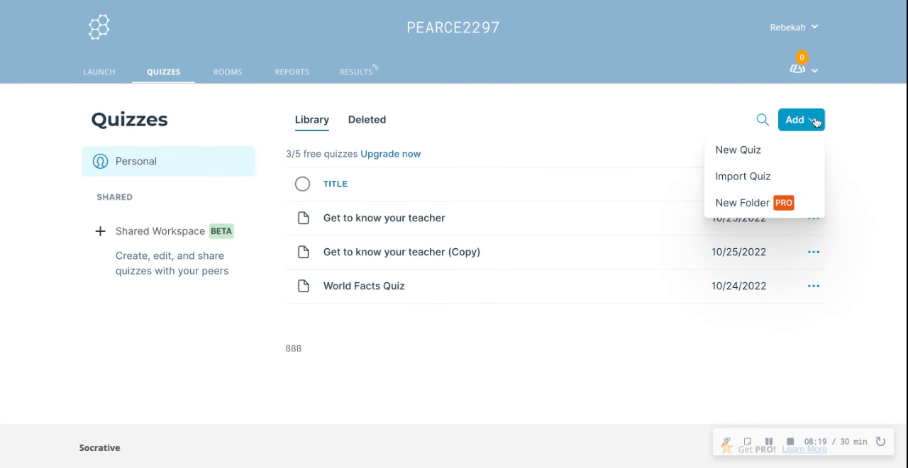
left_click(770, 153)
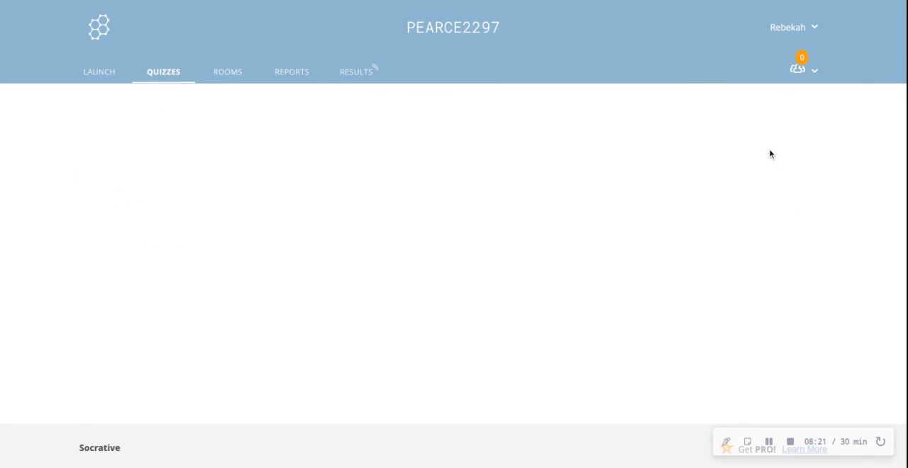
Replace the new quiz's default title with the teacher's first name
left_click(309, 138)
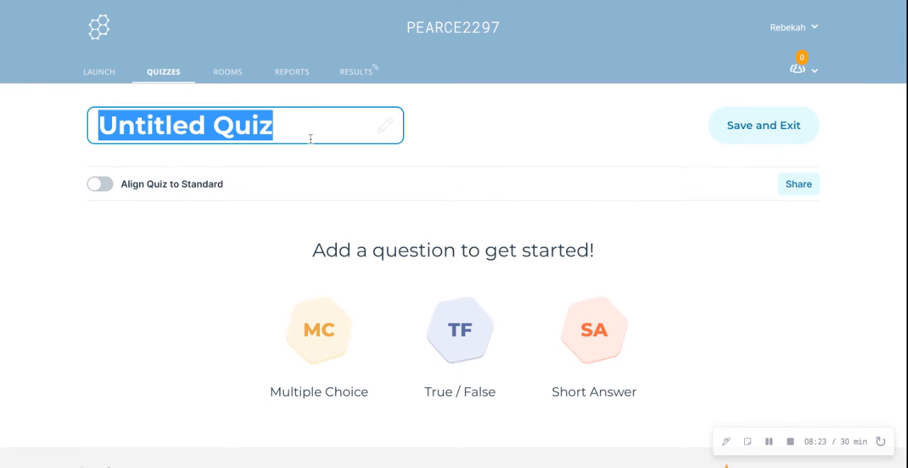
key("BackSpace")
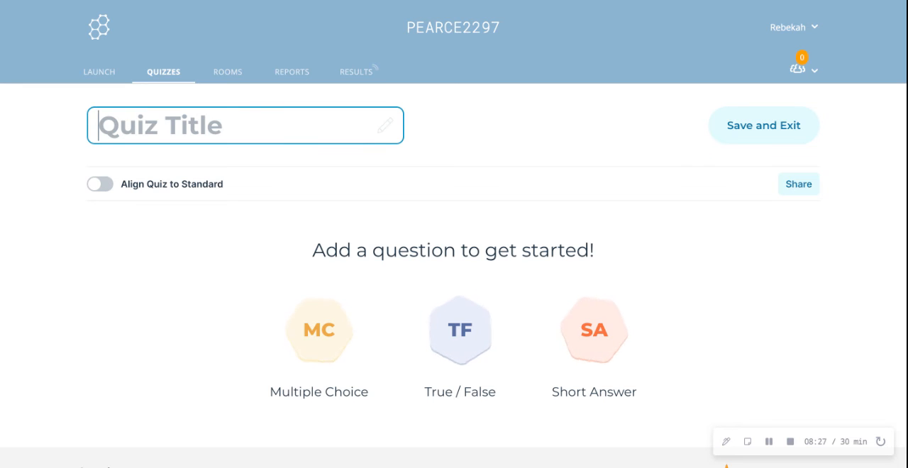
type("Rre")
key("BackSpace")
key("BackSpace")
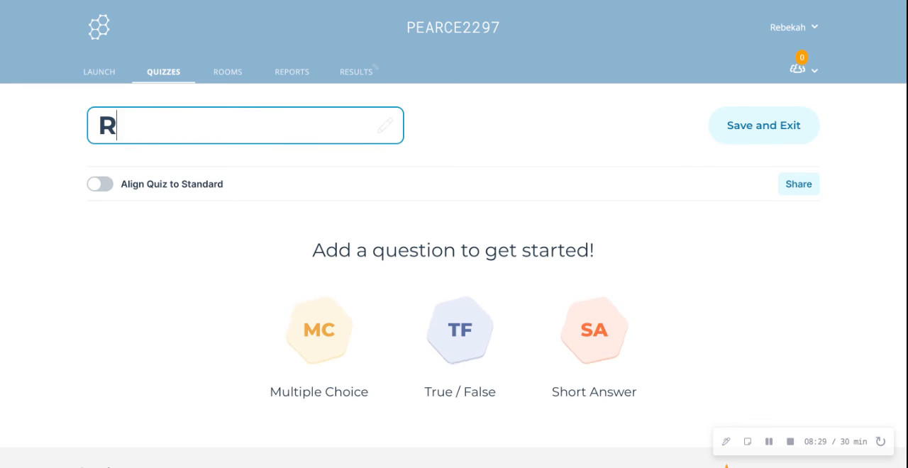
type("ebakah")
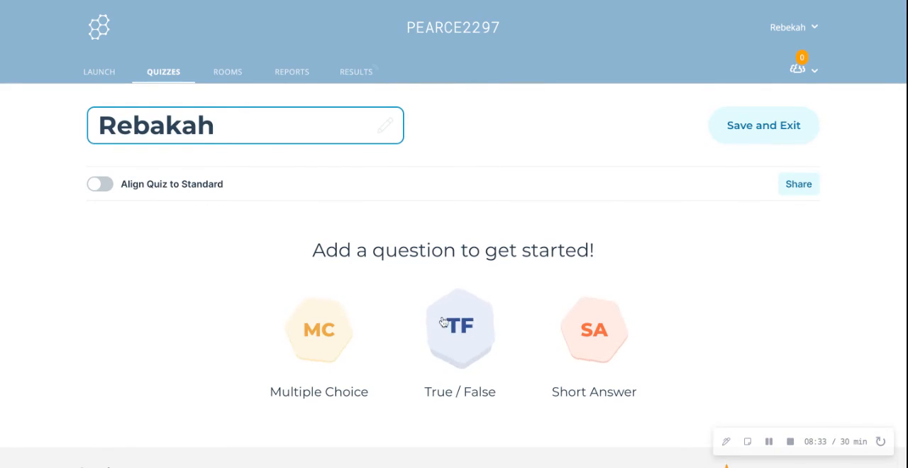
Add blank multiple-choice, true/false and short-answer questions in turn, and save and exit the quiz
left_click(309, 333)
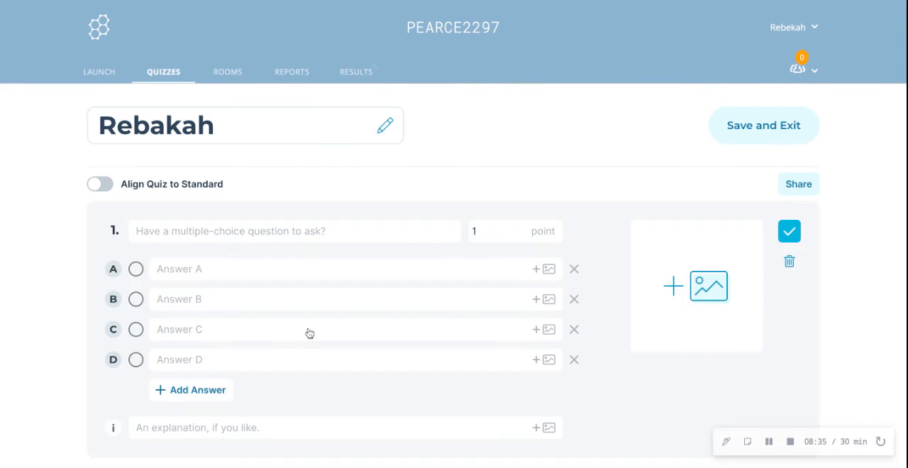
scroll(355, 57, "down", 1)
scroll(355, 56, "down", 1)
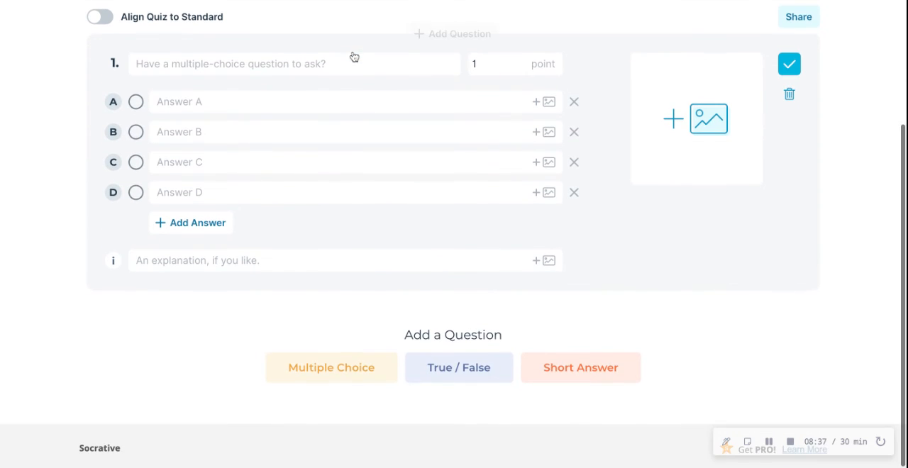
left_click(459, 373)
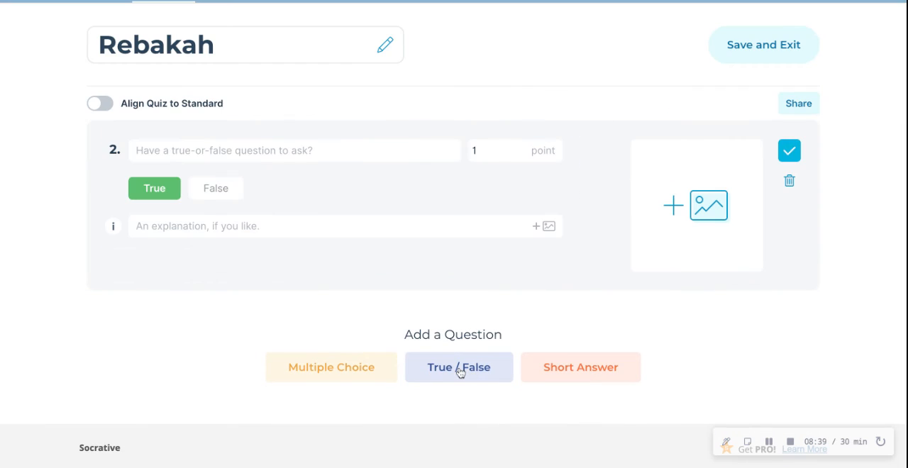
left_click(582, 376)
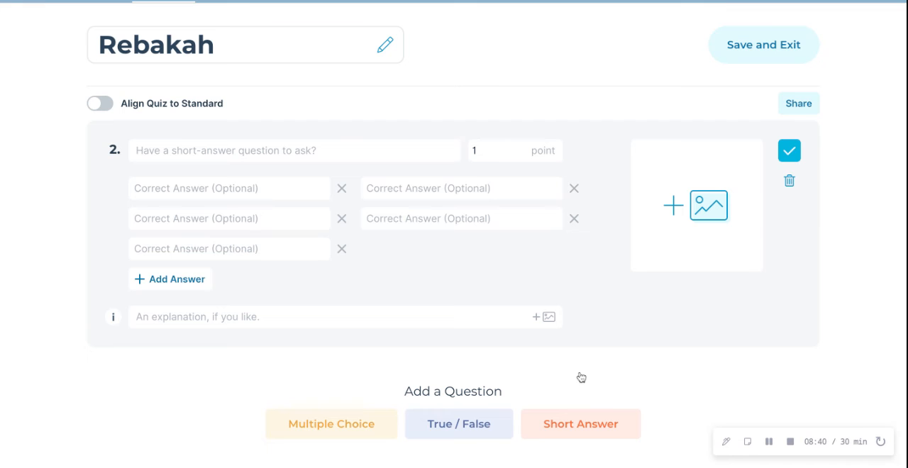
scroll(581, 378, "up", 1)
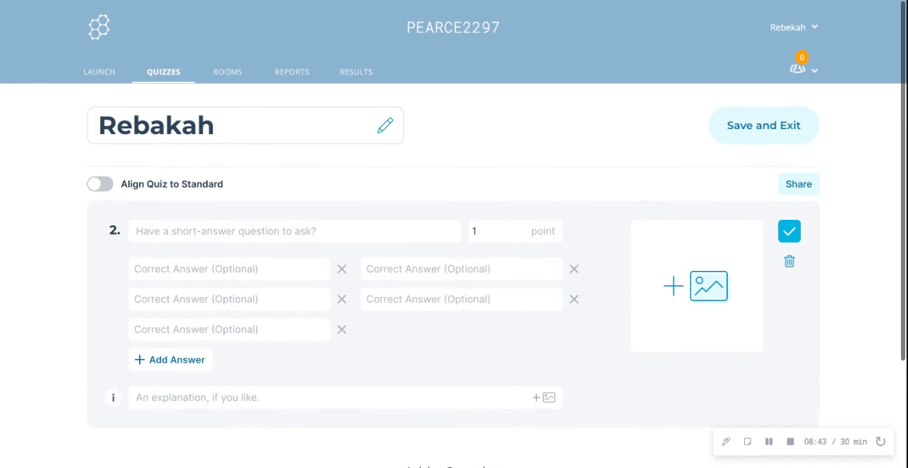
left_click(743, 125)
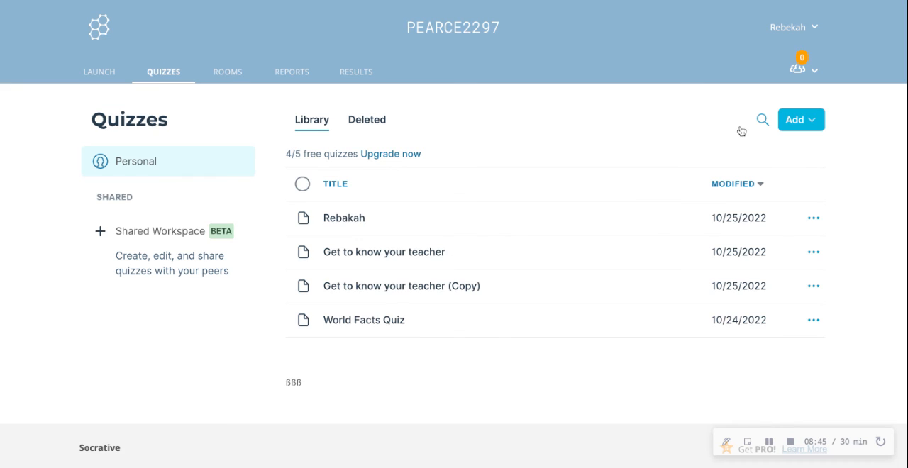
Duplicate the newly saved quiz, titling the copy with the correctly spelled teacher's first name
mouse_move(324, 229)
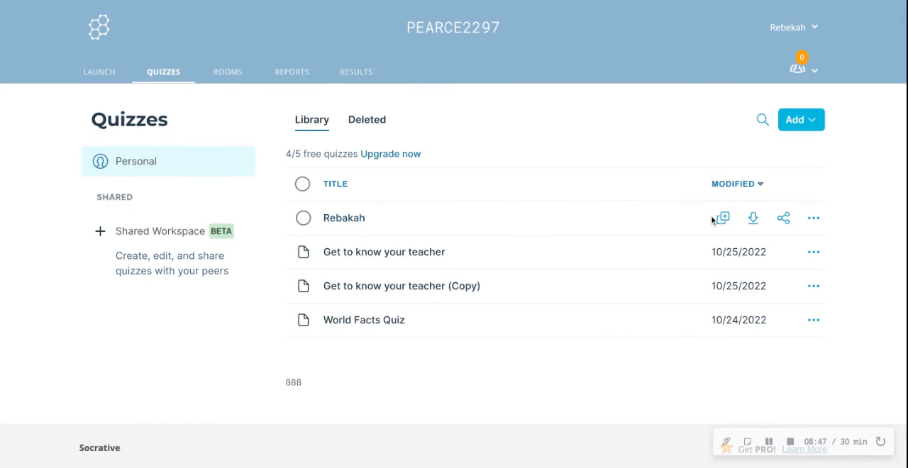
left_click(720, 218)
key("BackSpace")
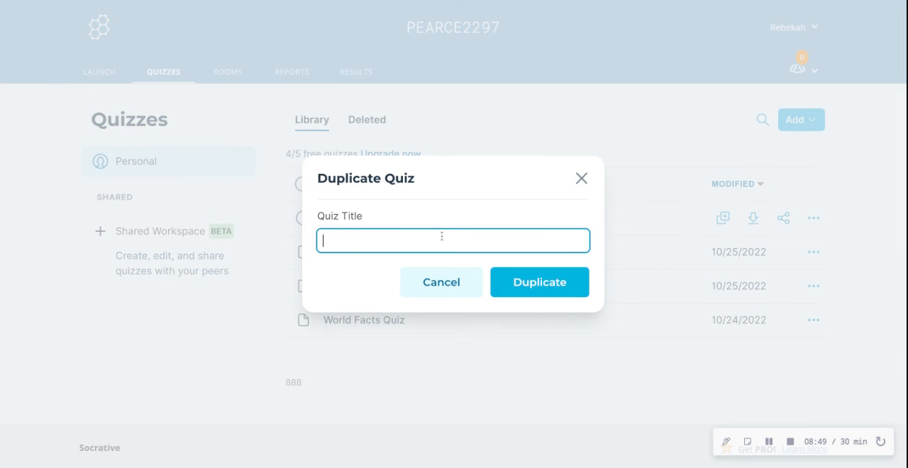
type("Rebekah")
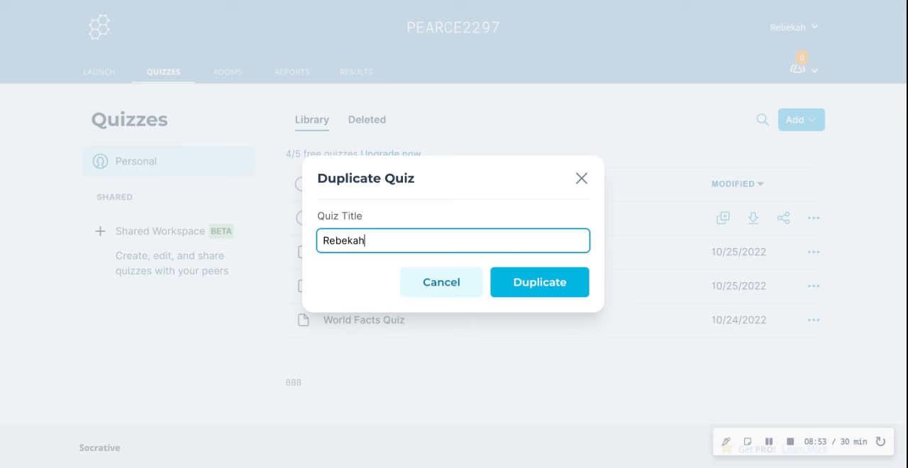
left_click(568, 285)
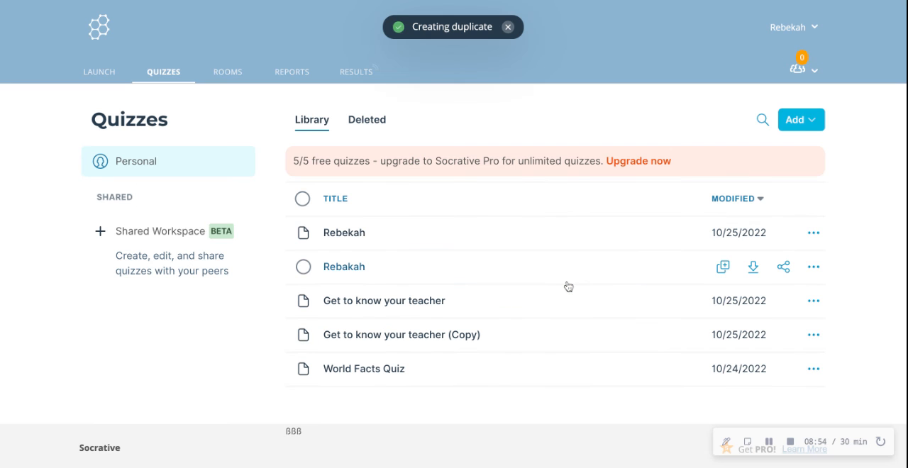
Delete the original quiz with the misspelled first name from the personal library
left_click(813, 266)
left_click(781, 390)
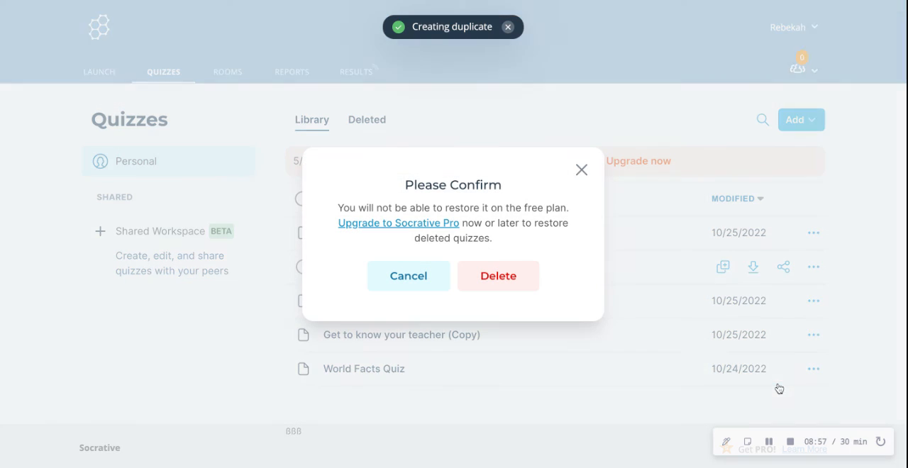
left_click(516, 276)
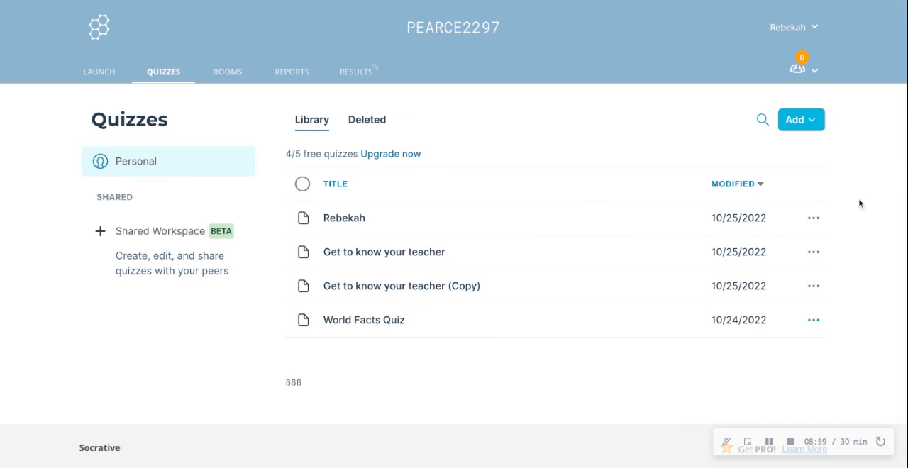
Try to move the duplicated quiz to another location, and dismiss the Socrative Pro upgrade offer
left_click(814, 219)
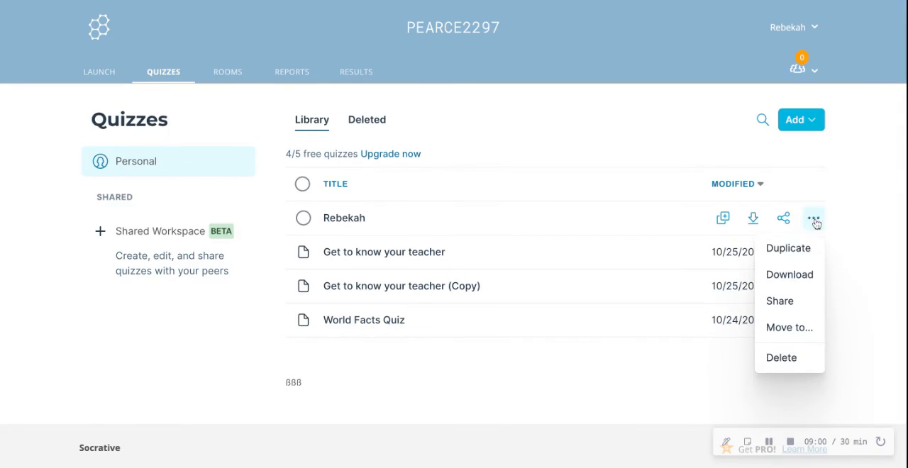
left_click(776, 328)
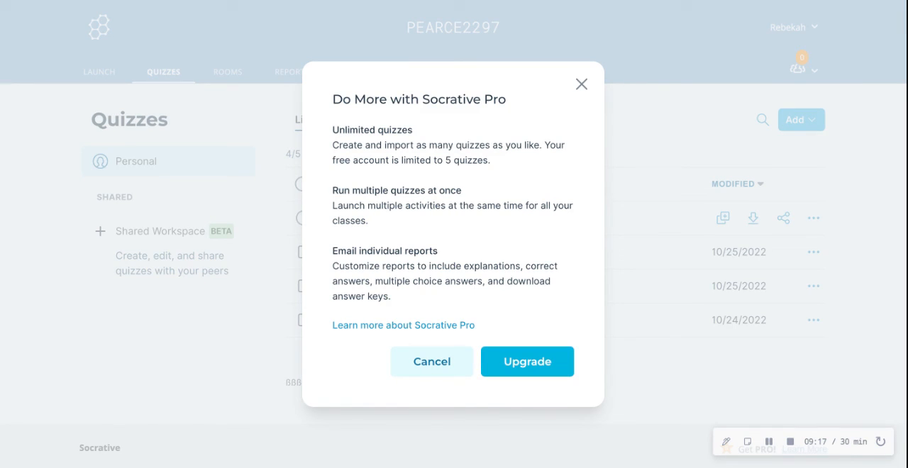
left_click(583, 86)
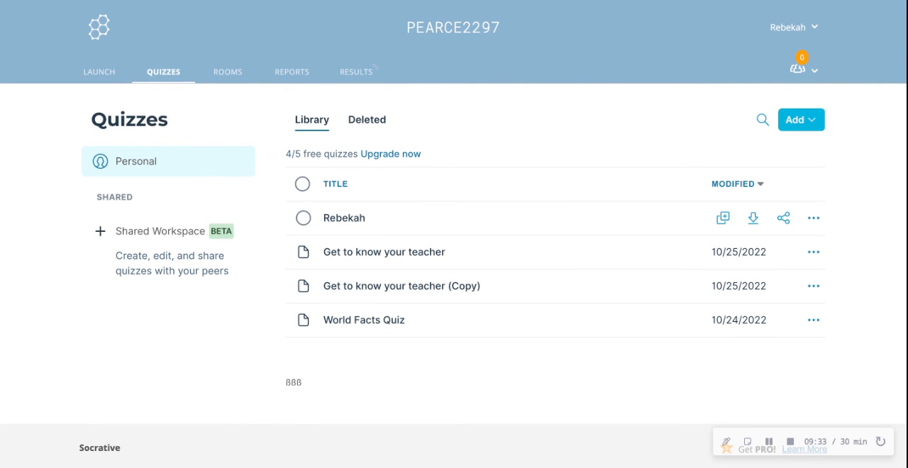
Preview the option for clearing all students from the current room, decline it, and return to the activity launch page
left_click(814, 70)
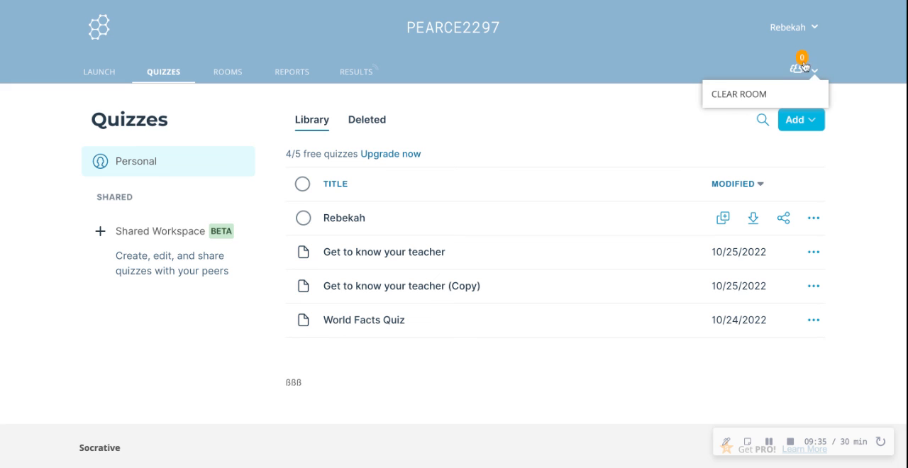
left_click(814, 70)
left_click(815, 70)
left_click(755, 94)
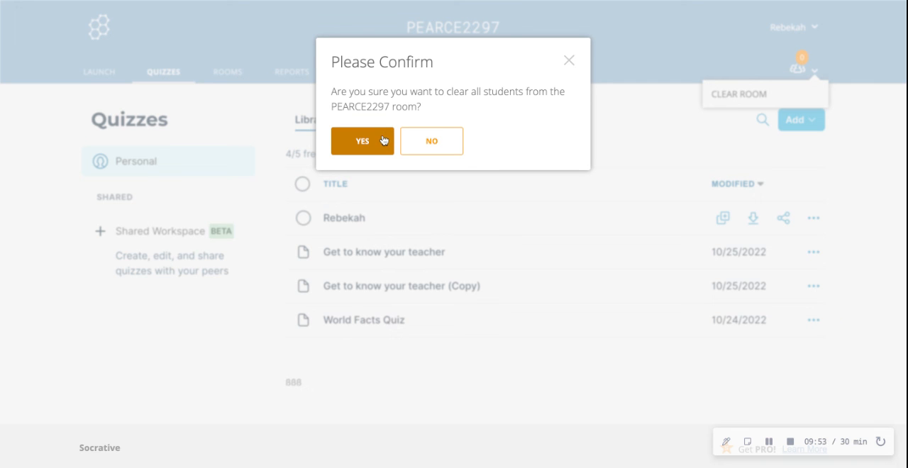
left_click(415, 147)
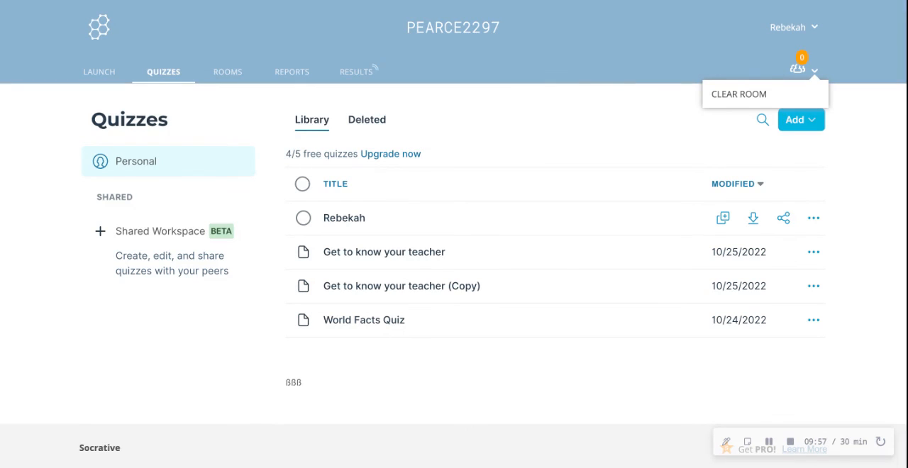
left_click(99, 71)
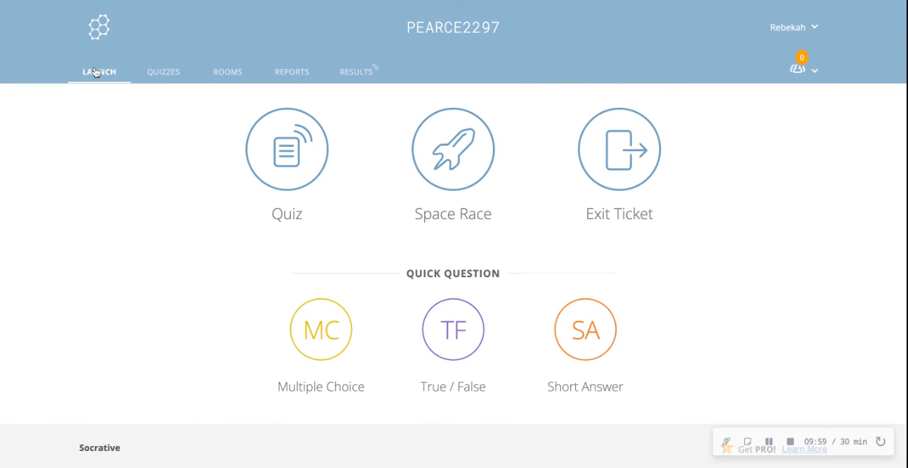